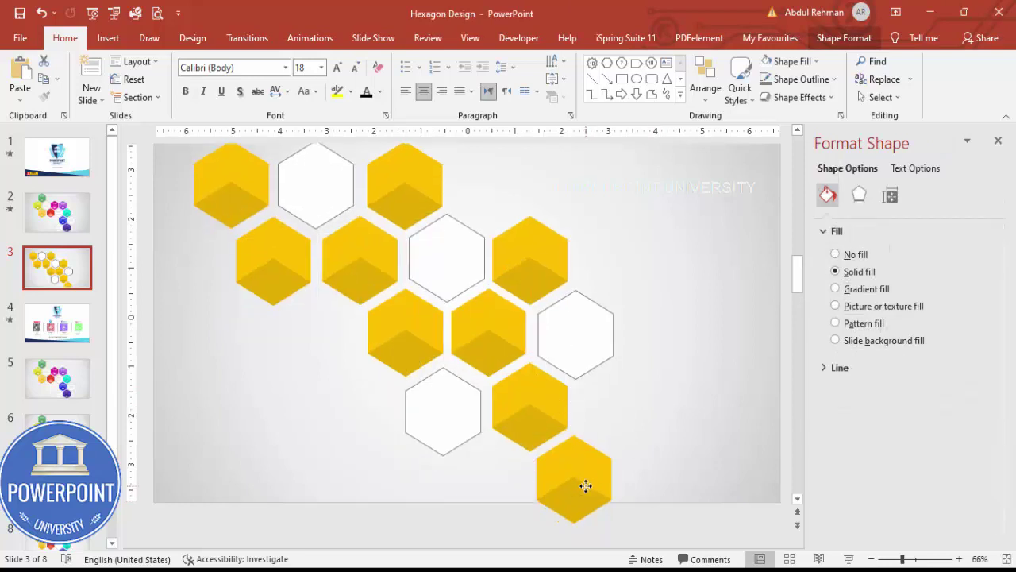
Step: Colour the second row's left hexagon light green on top and darker green below
key(ctrl+a)
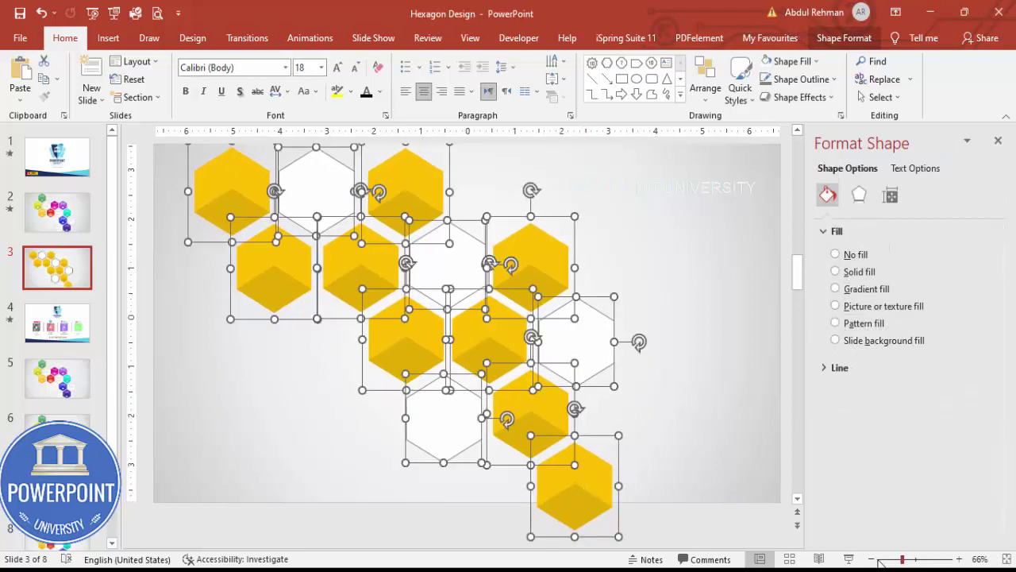
click(871, 559)
mouse_move(581, 503)
mouse_down()
mouse_move(580, 490)
mouse_move(580, 499)
mouse_up()
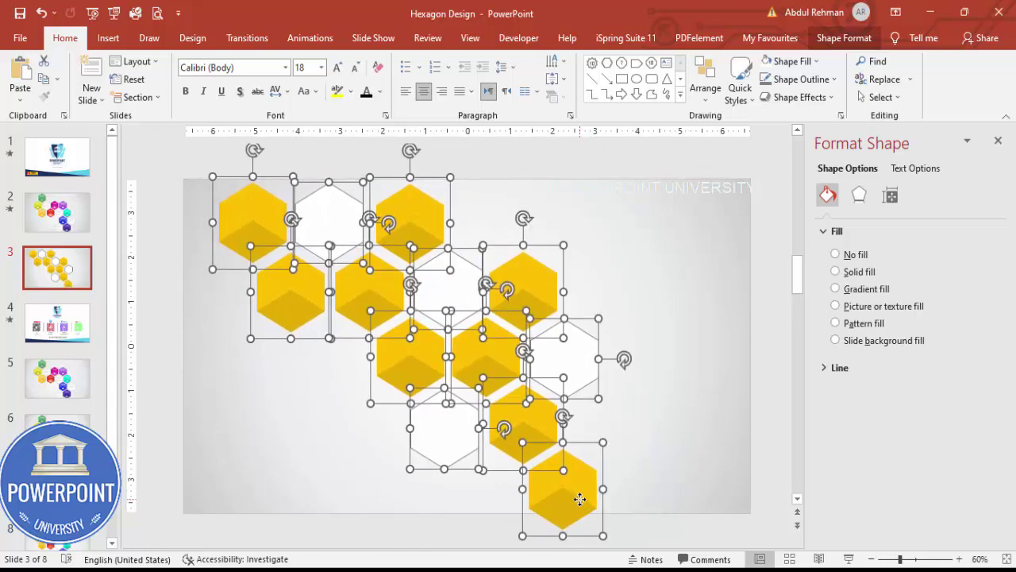
click(713, 357)
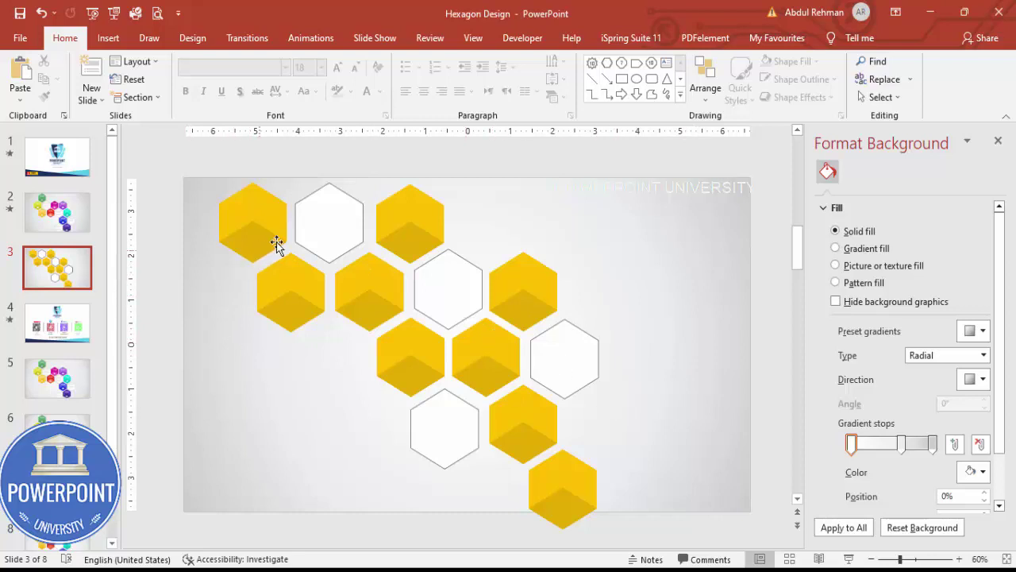
click(281, 286)
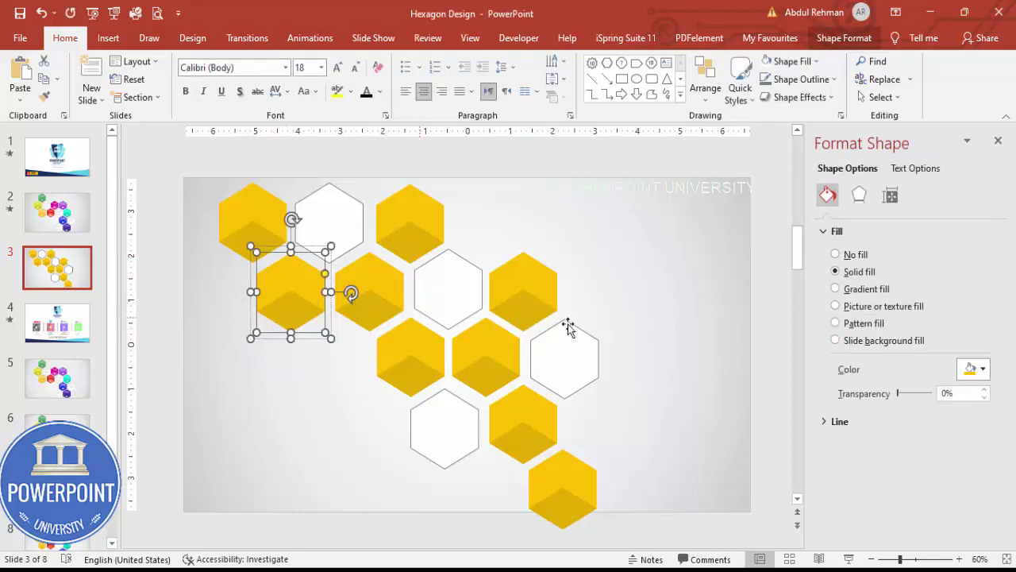
click(970, 370)
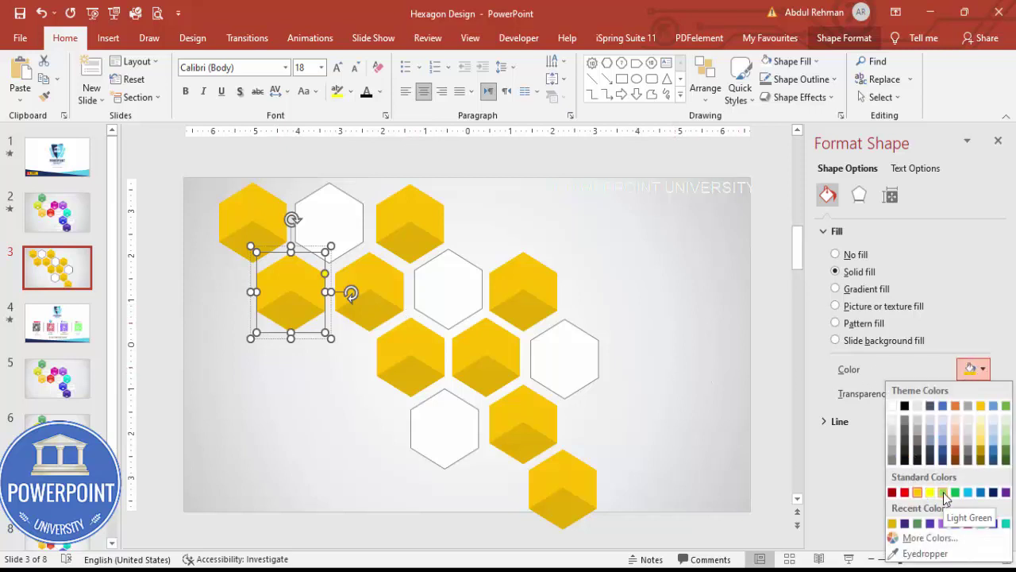
click(944, 494)
click(270, 316)
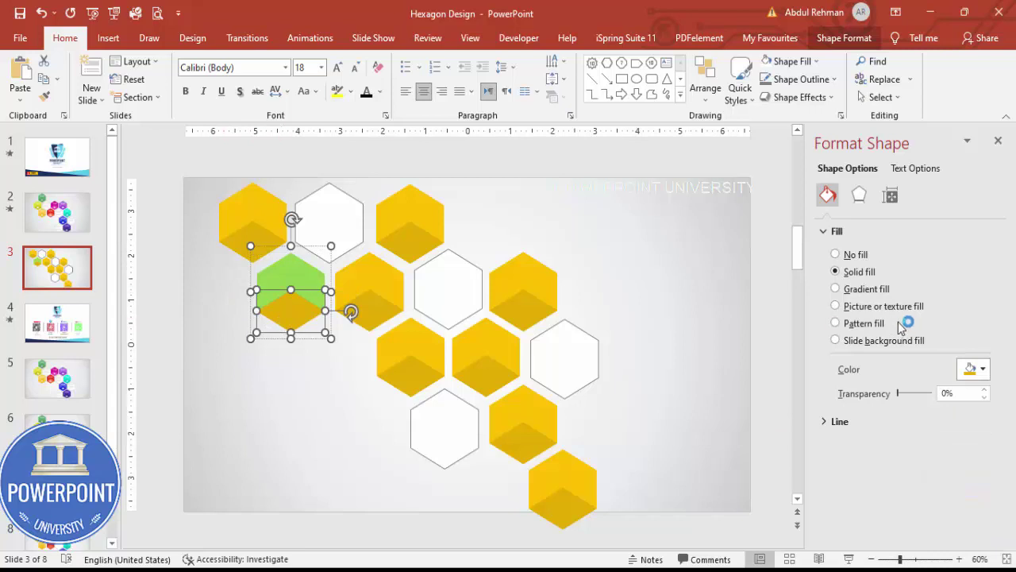
click(967, 380)
click(959, 494)
click(297, 415)
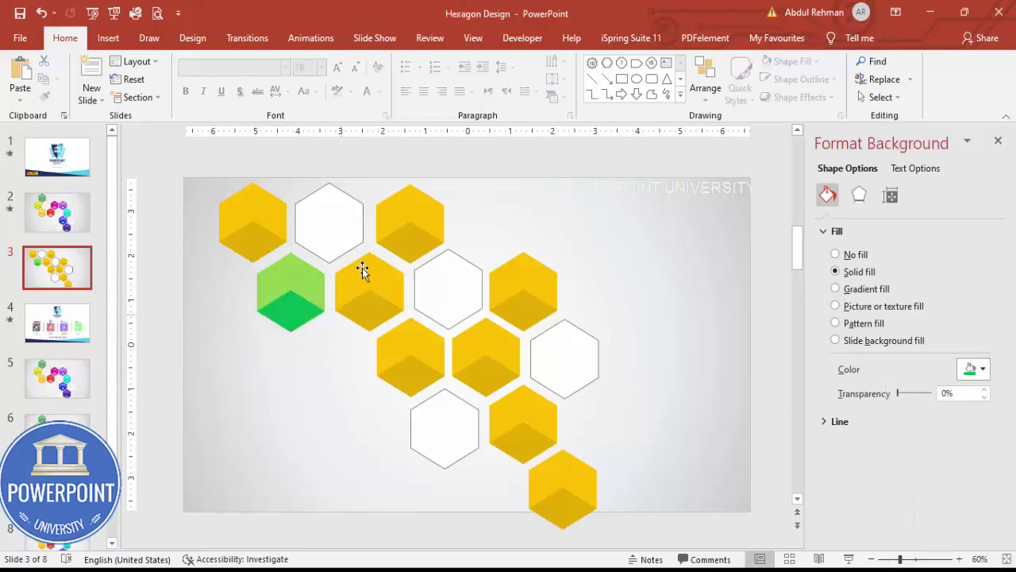
Step: Colour the neighbouring yellow hexagon light blue on top and blue below
click(363, 267)
click(366, 302)
click(983, 370)
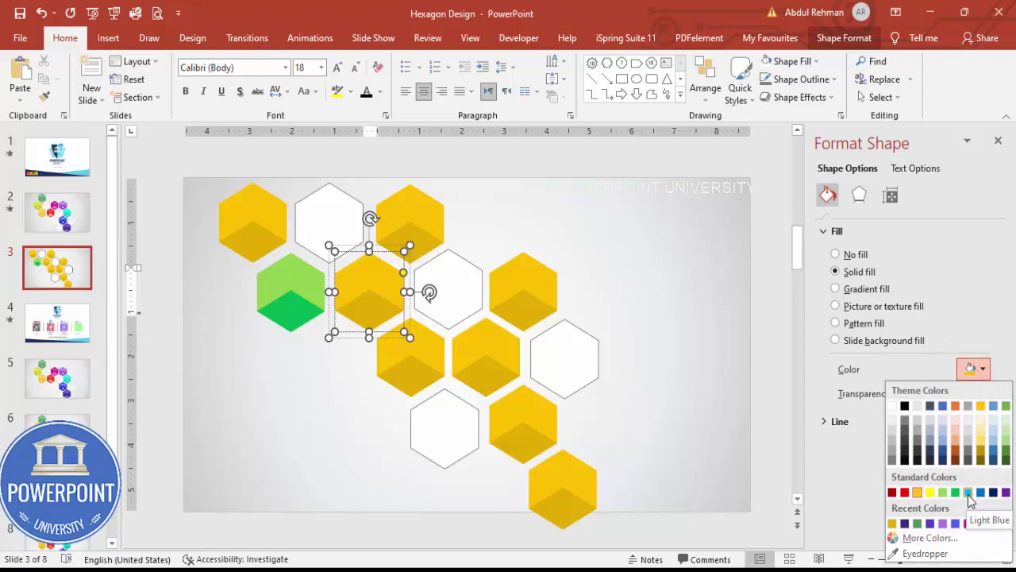
click(969, 493)
click(357, 317)
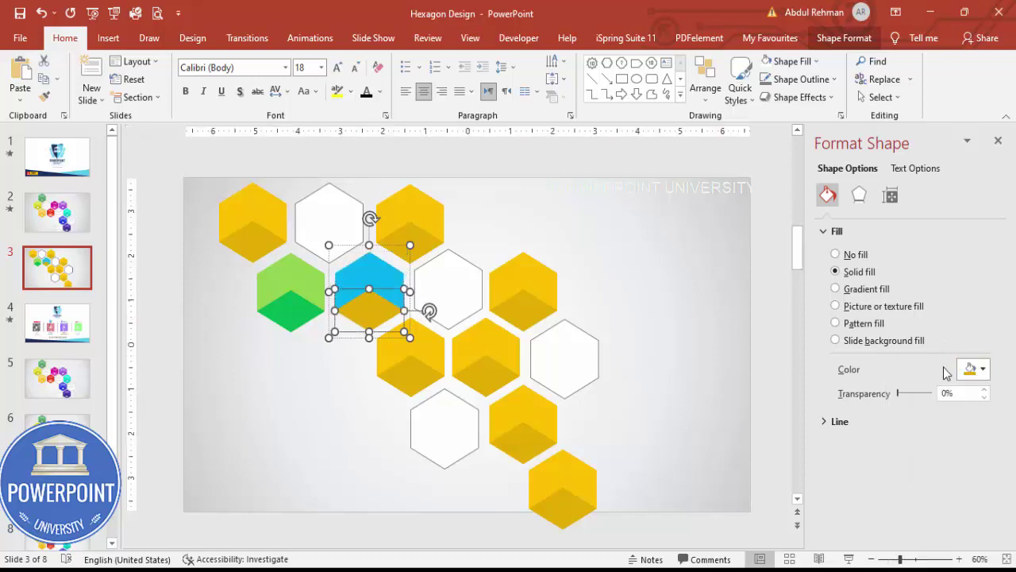
click(983, 369)
click(981, 494)
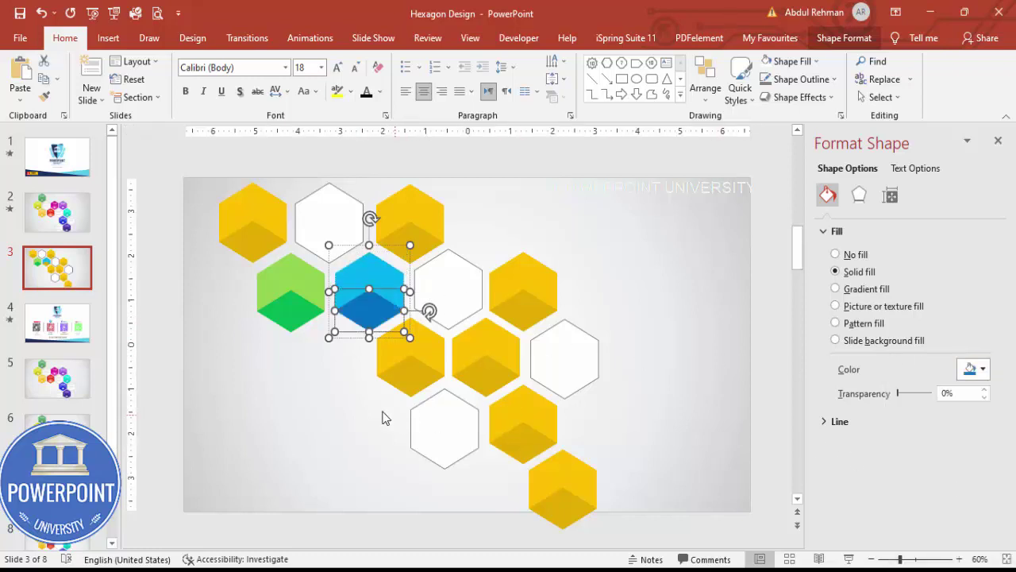
click(338, 405)
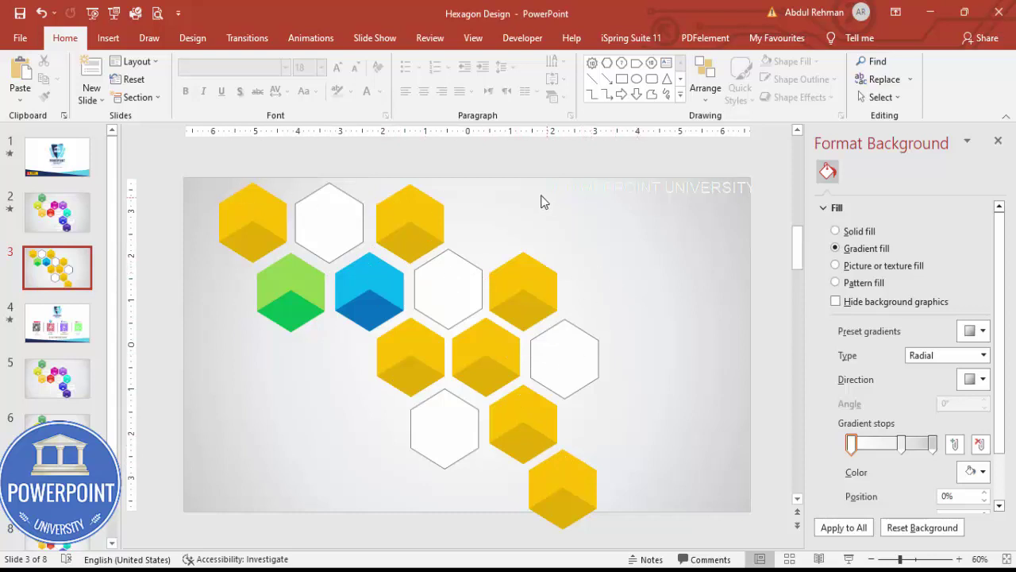
Step: Add a centred 'TITLE 01' text box over the top-left yellow hexagon
click(108, 38)
click(678, 87)
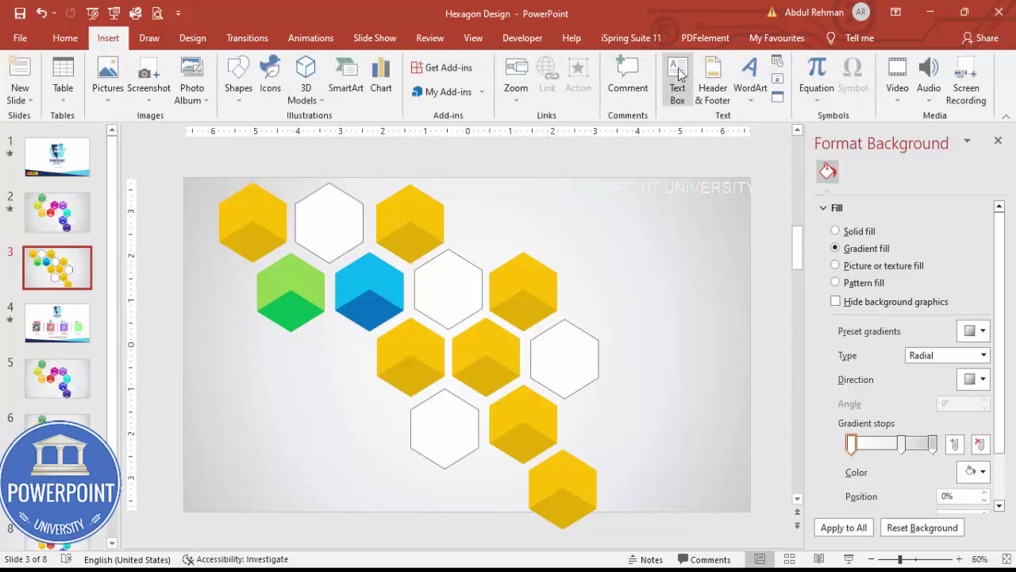
drag(229, 196, 273, 211)
text(TITLE)
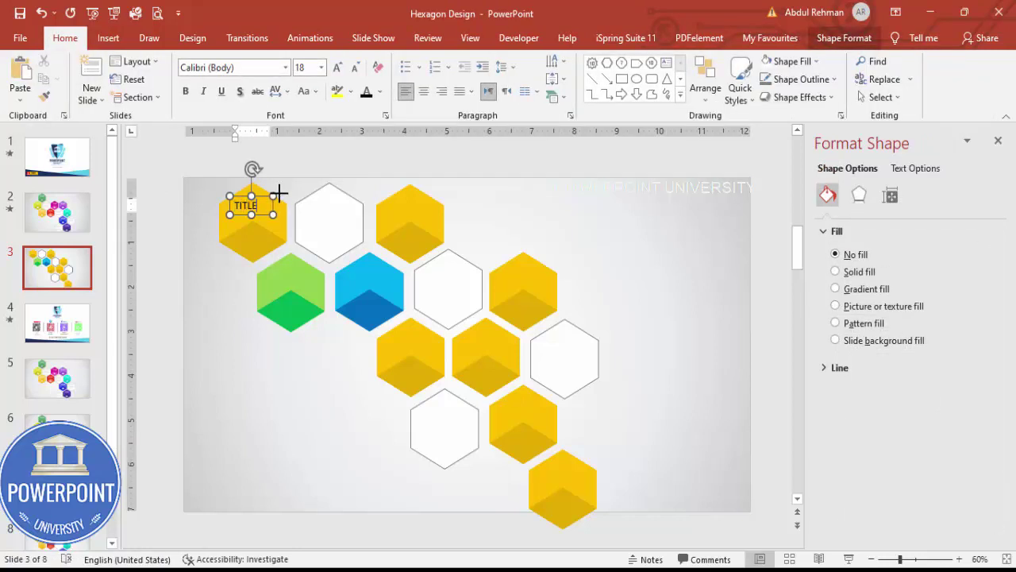
text( 01)
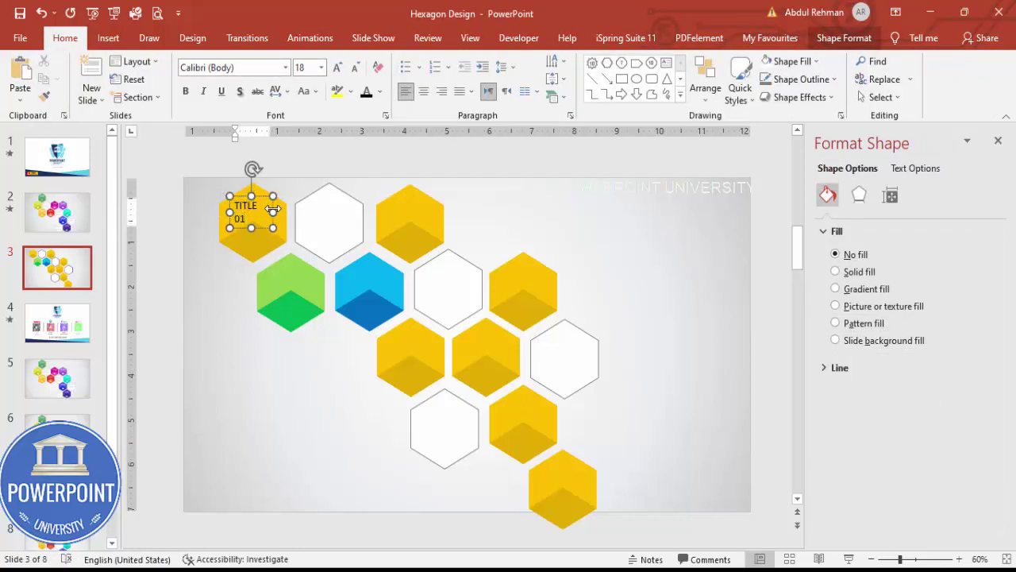
drag(272, 209, 287, 208)
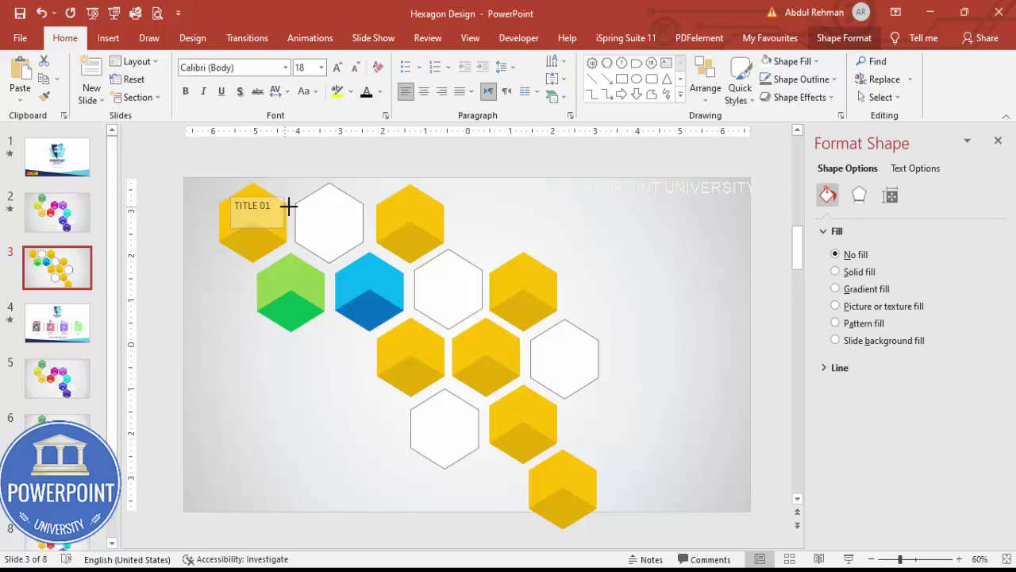
click(425, 92)
Step: Set the title to Open Sans Semibold 16, centre it on the hexagon, and duplicate it
click(245, 66)
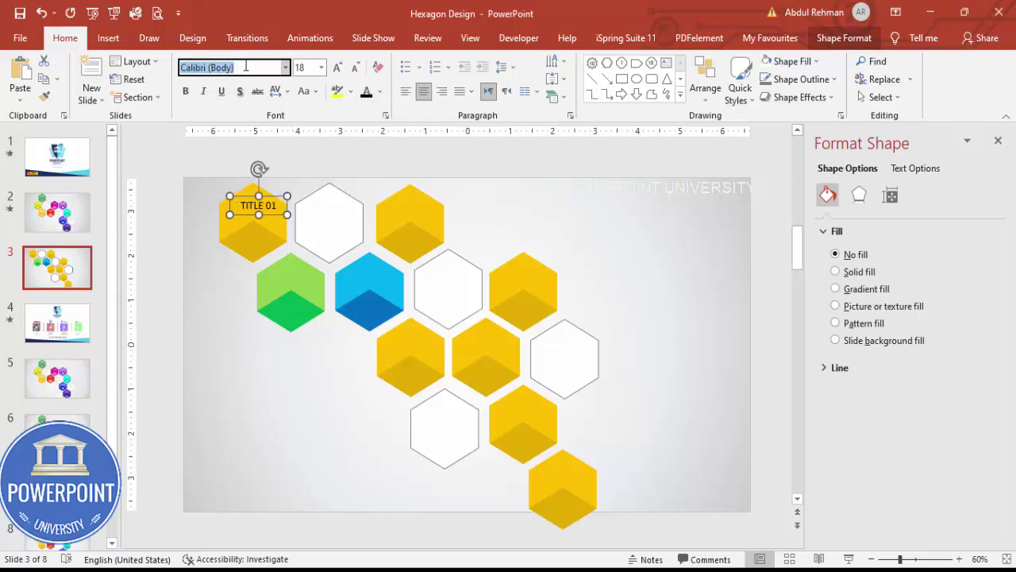
text(Open Sans Extrabold)
key(Return)
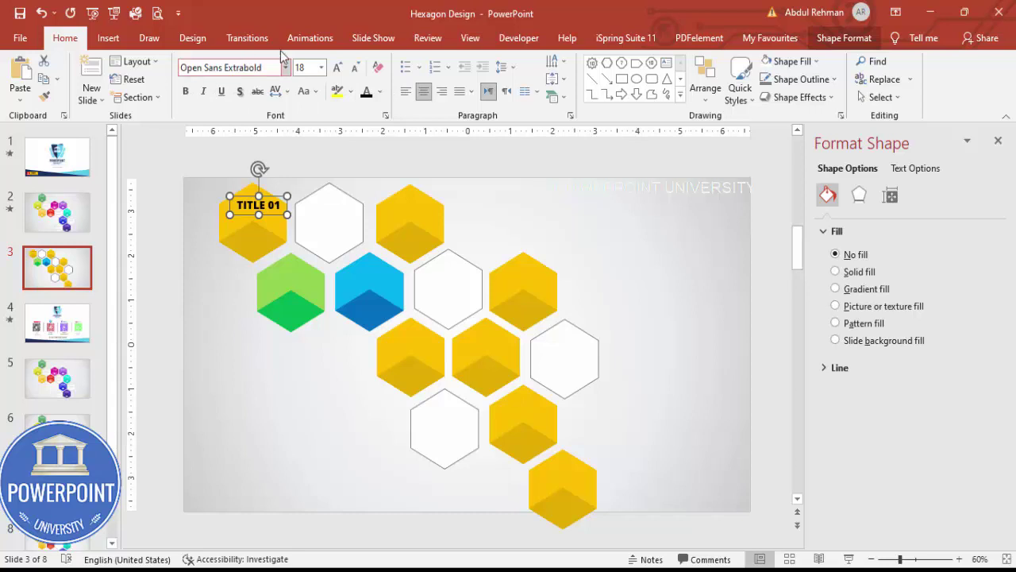
click(258, 66)
click(258, 67)
double_click(258, 67)
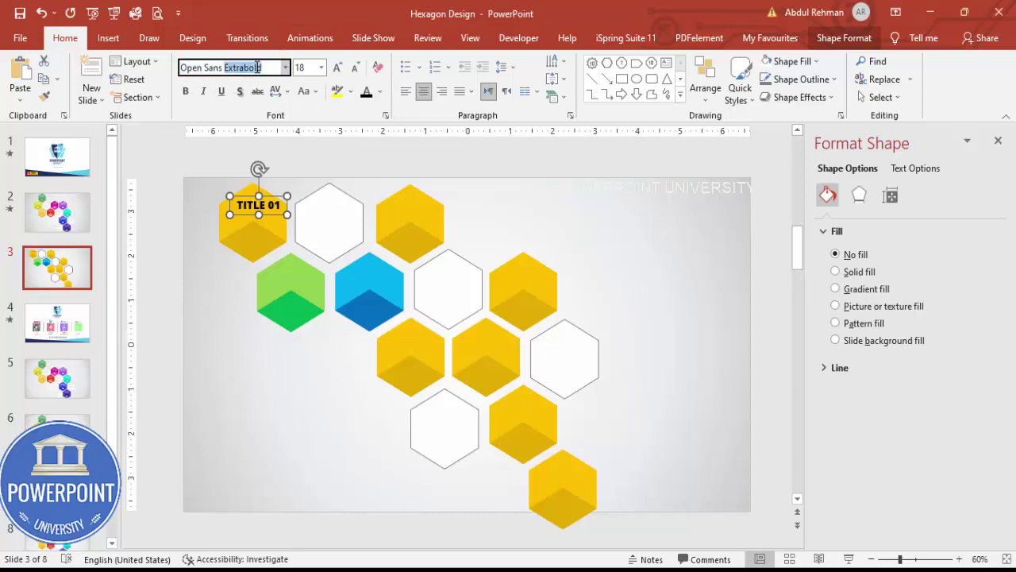
key(Return)
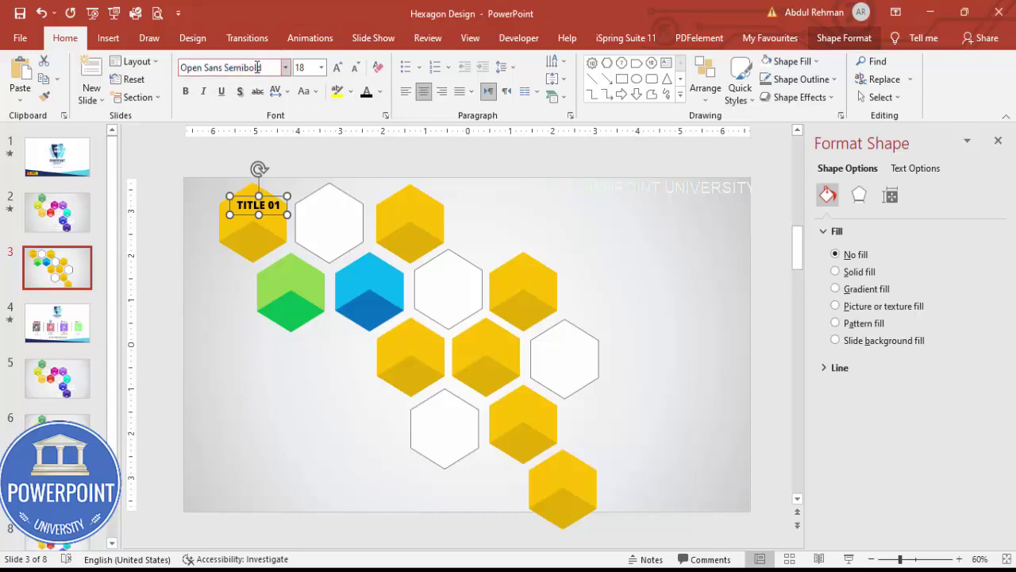
click(355, 67)
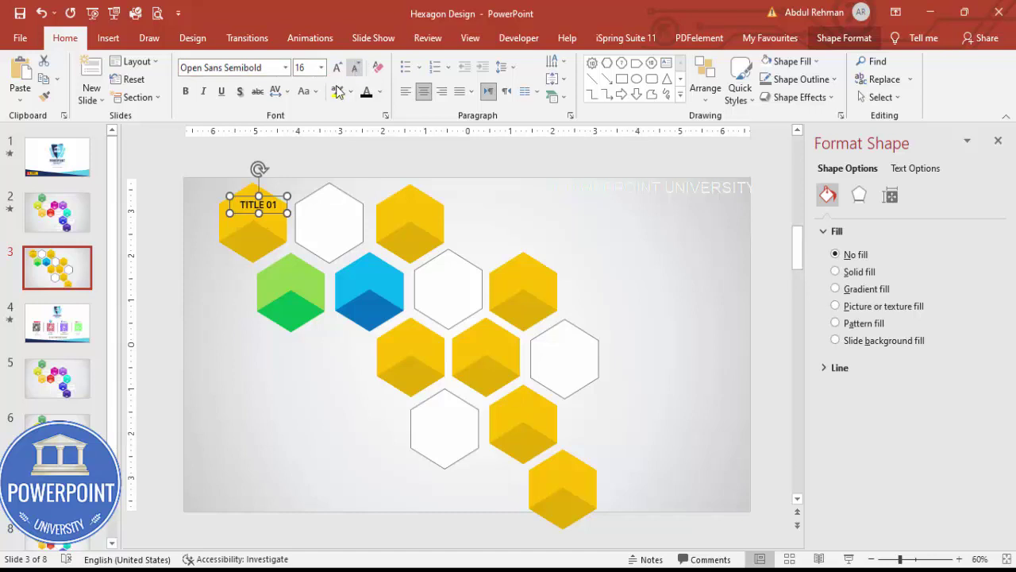
drag(272, 202, 309, 272)
key(ctrl+d)
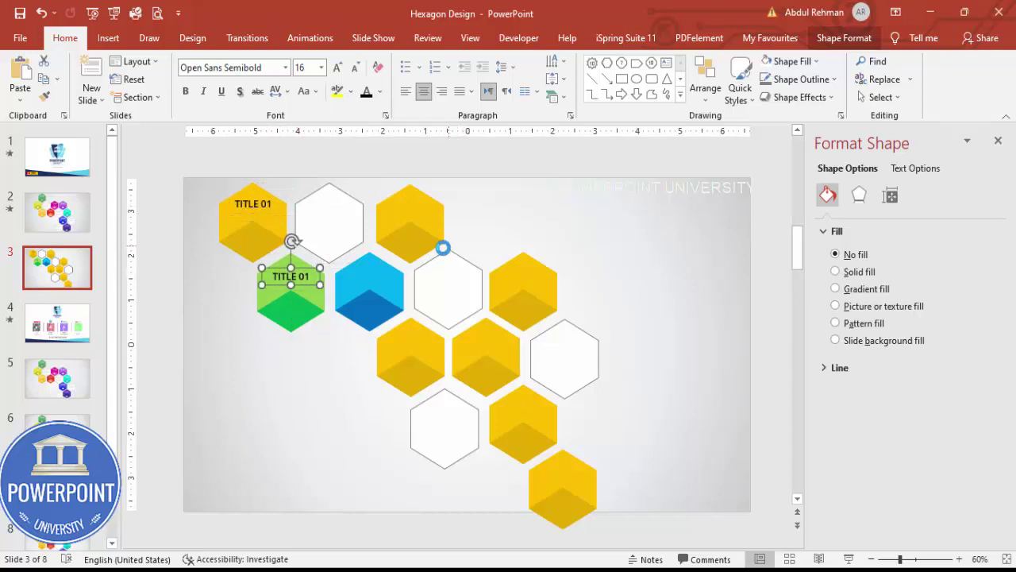
Step: Copy the TITLE 01 label onto the blue hexagon and the remaining yellow hexagons
key(ctrl+f)
click(608, 274)
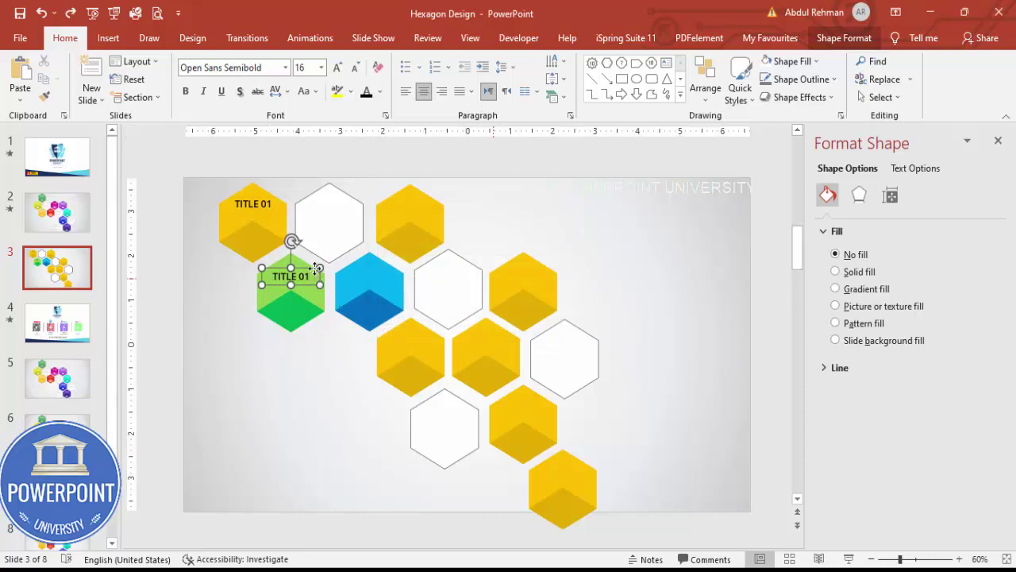
ctrl+drag(307, 269, 571, 327)
click(578, 335)
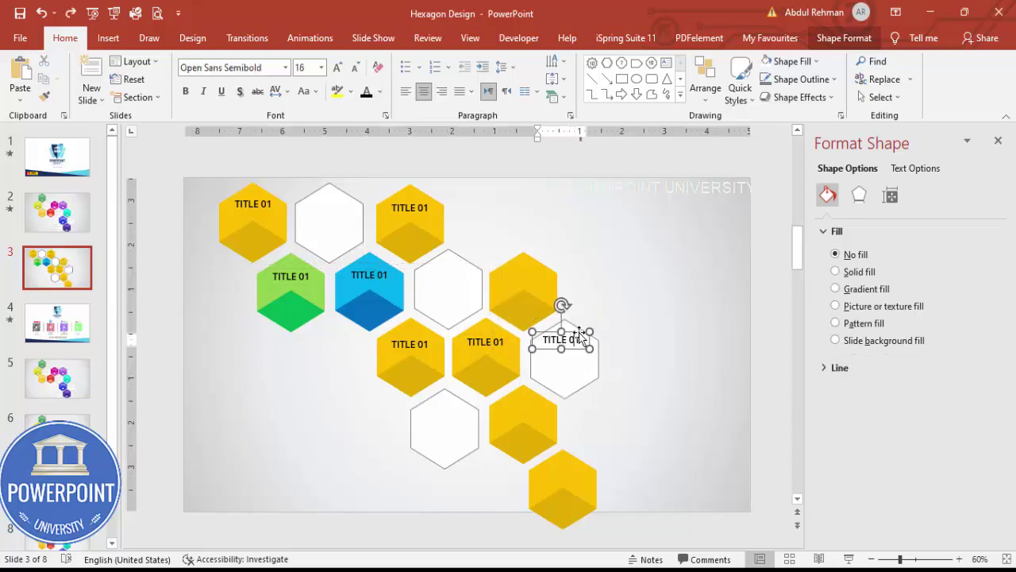
drag(528, 289, 543, 397)
key(ctrl+d)
key(ctrl+d)
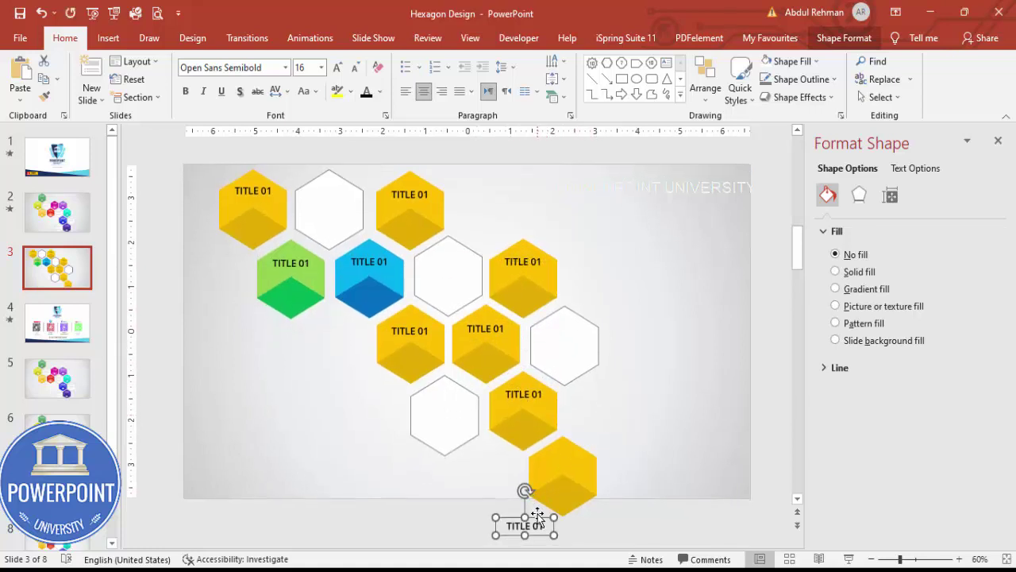
drag(545, 505, 578, 456)
click(591, 359)
Step: Insert a text box at the top right and generate Lorem ipsum text with =lorem(1)
click(341, 238)
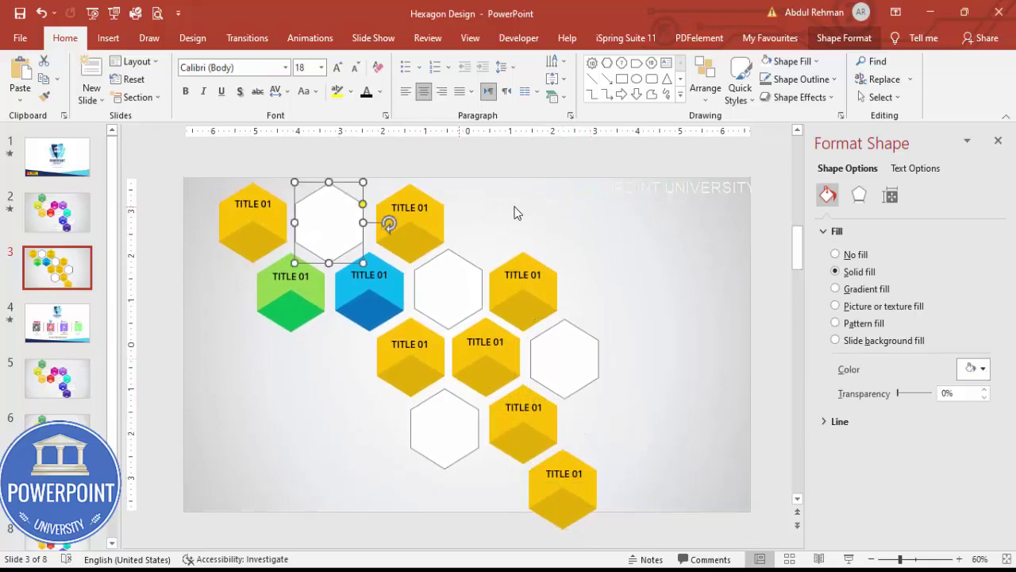
click(517, 211)
click(111, 37)
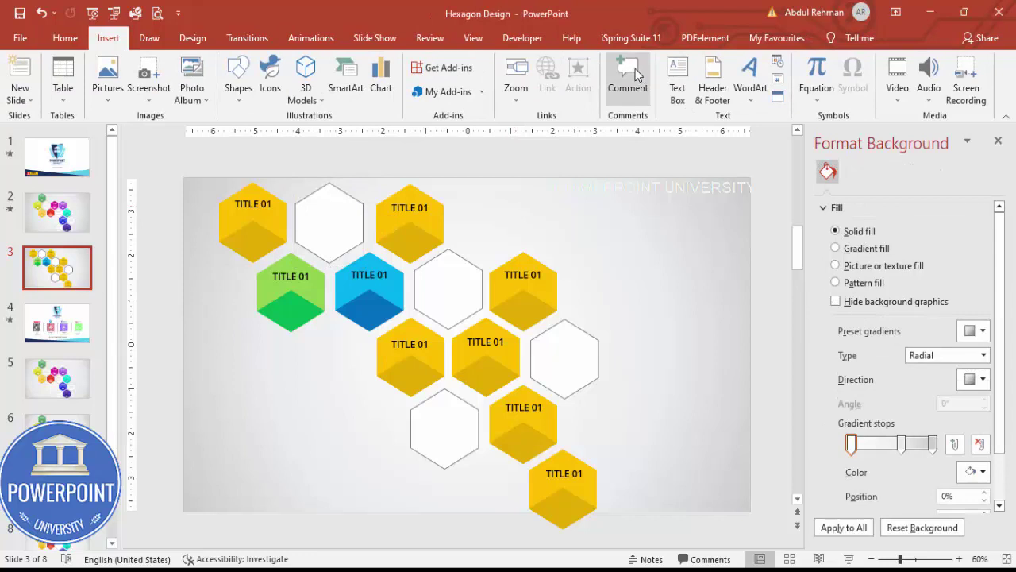
click(678, 79)
drag(573, 220, 656, 239)
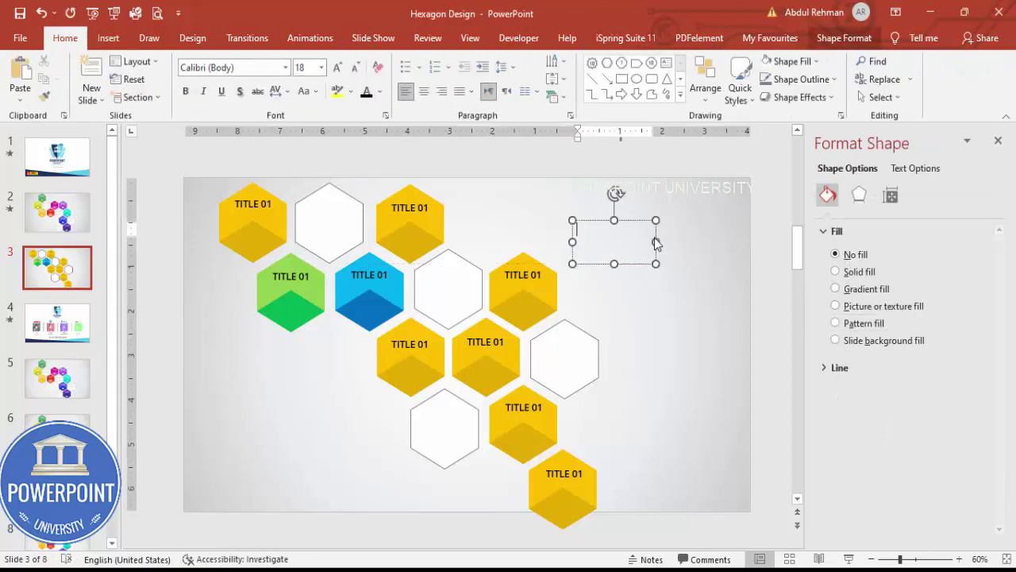
text(=lorem(1))
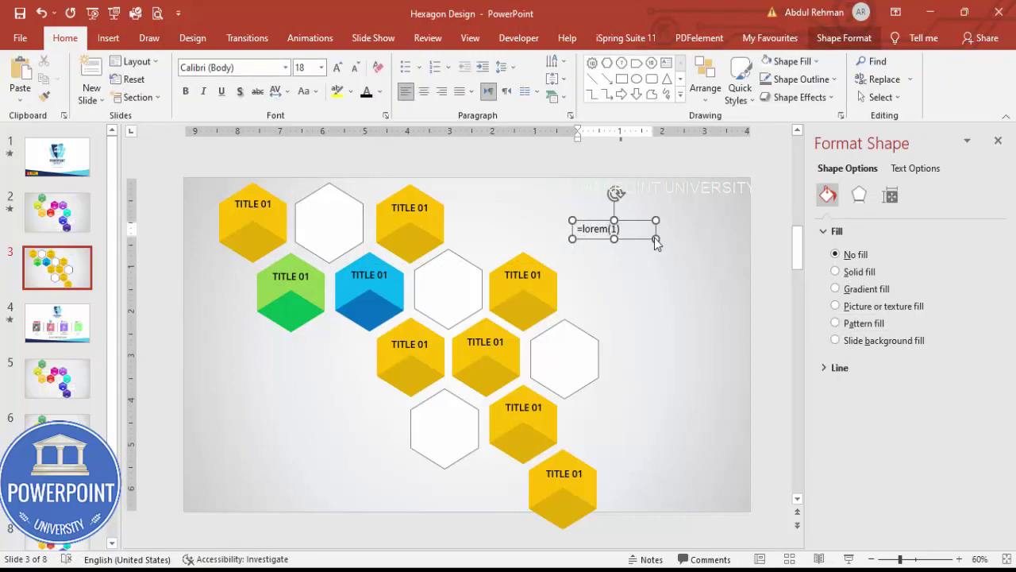
key(Return)
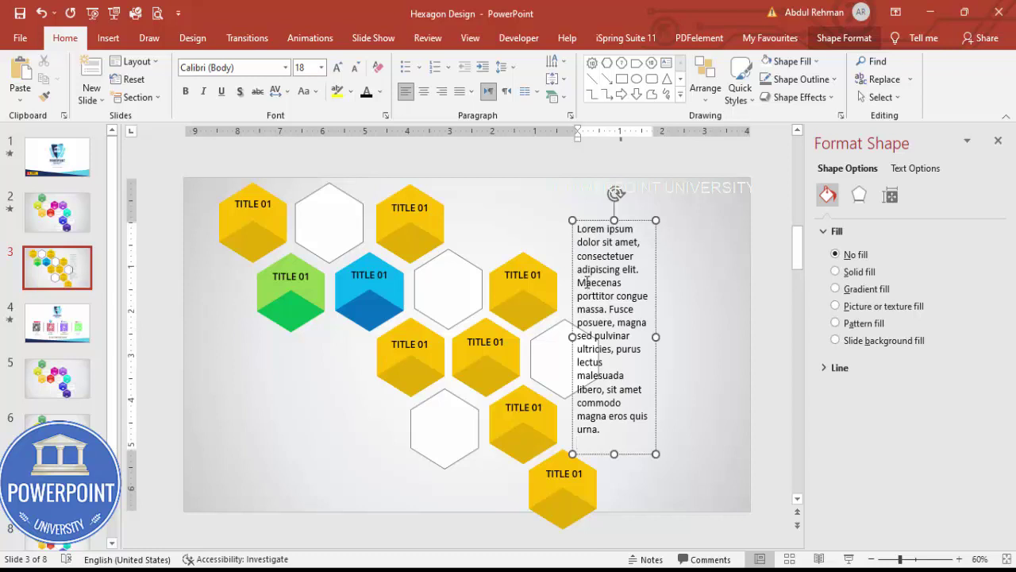
Step: Trim the text to its first sentence, centre it at size 12, and move it into the top white hexagon
drag(582, 282, 600, 428)
key(BackSpace)
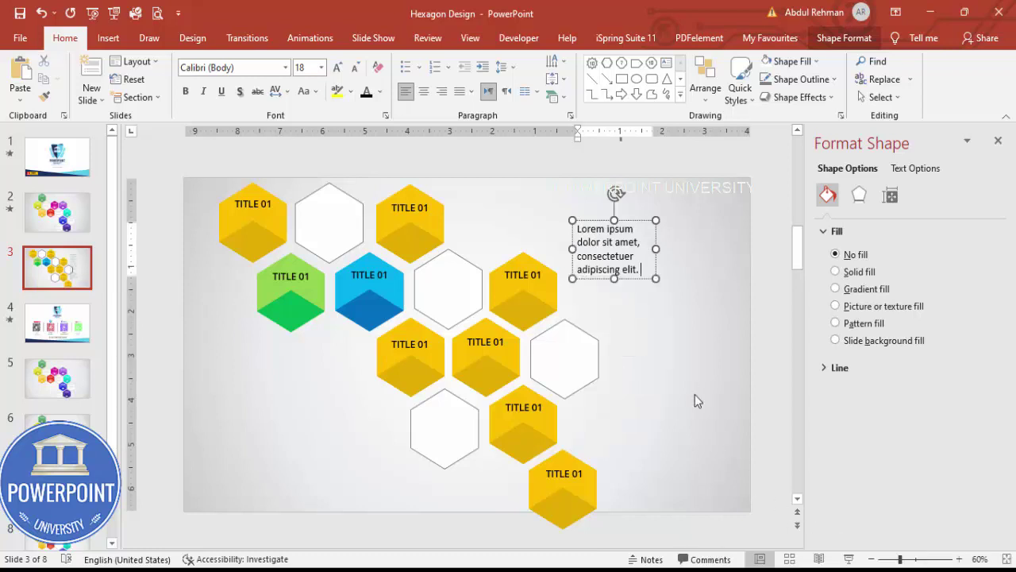
click(637, 224)
click(423, 91)
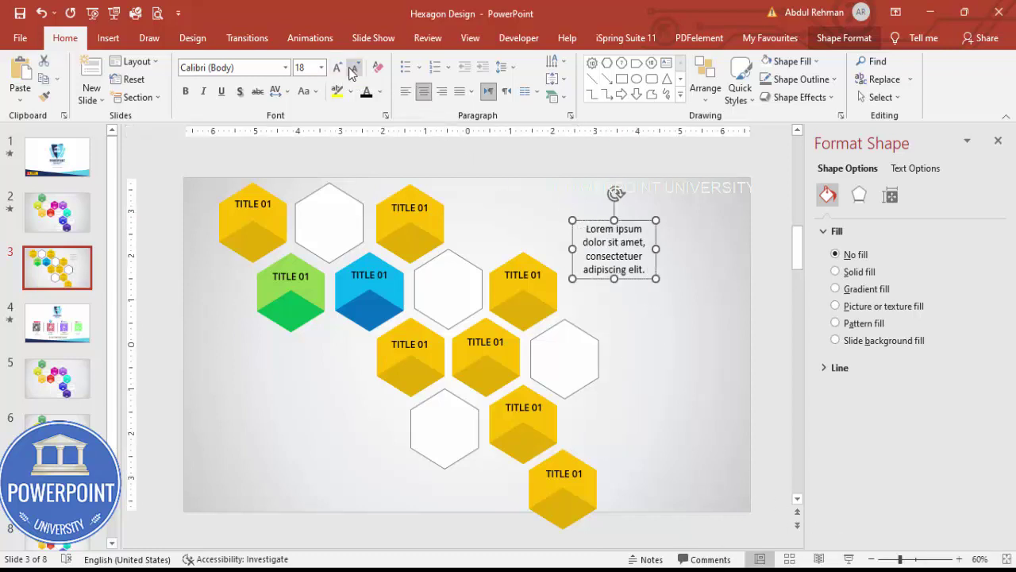
click(356, 68)
click(356, 68)
click(356, 69)
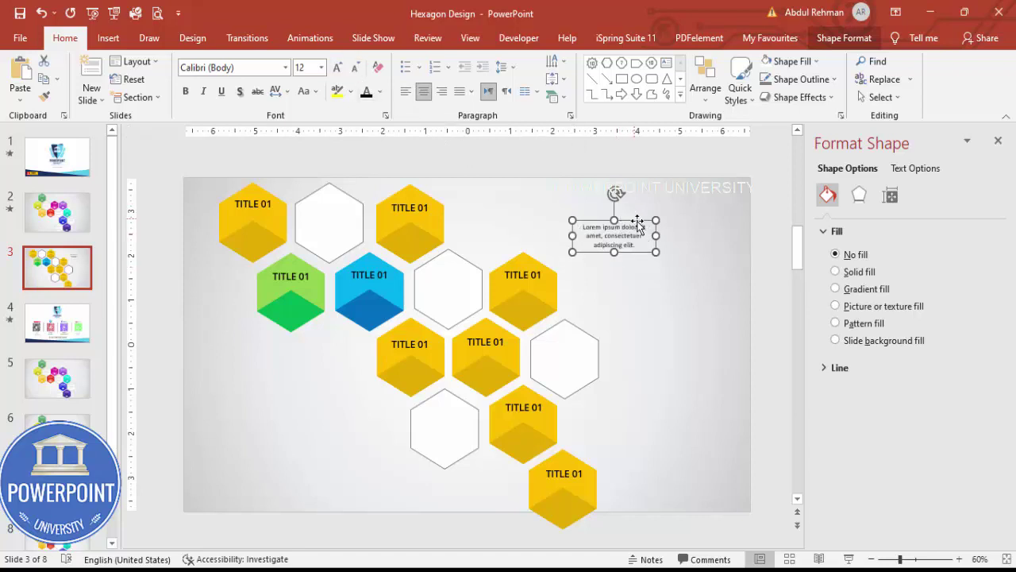
drag(636, 221, 344, 206)
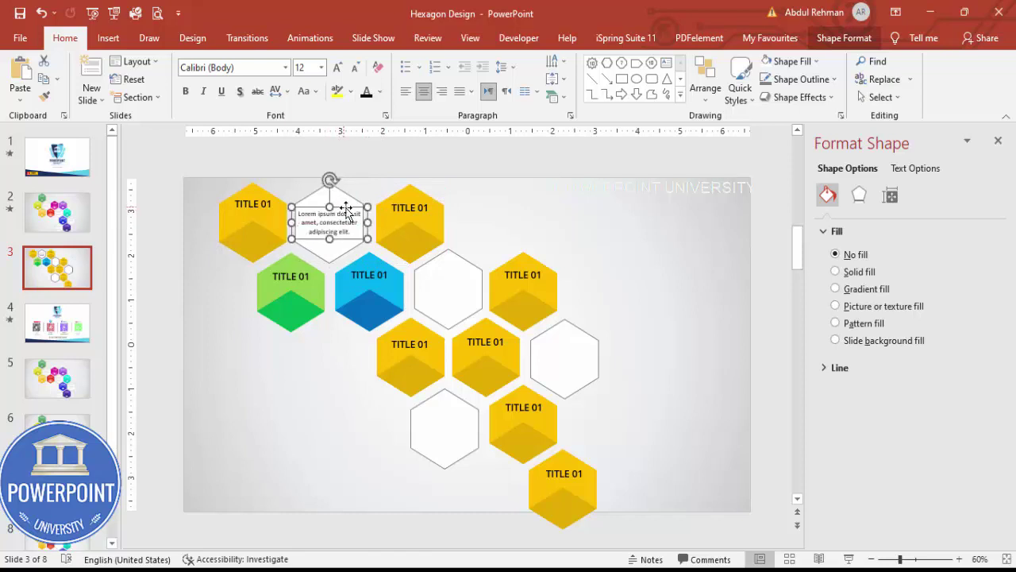
click(381, 92)
Step: Make the placeholder text grey, nudge it into place, and copy it into the other white hexagons
click(367, 177)
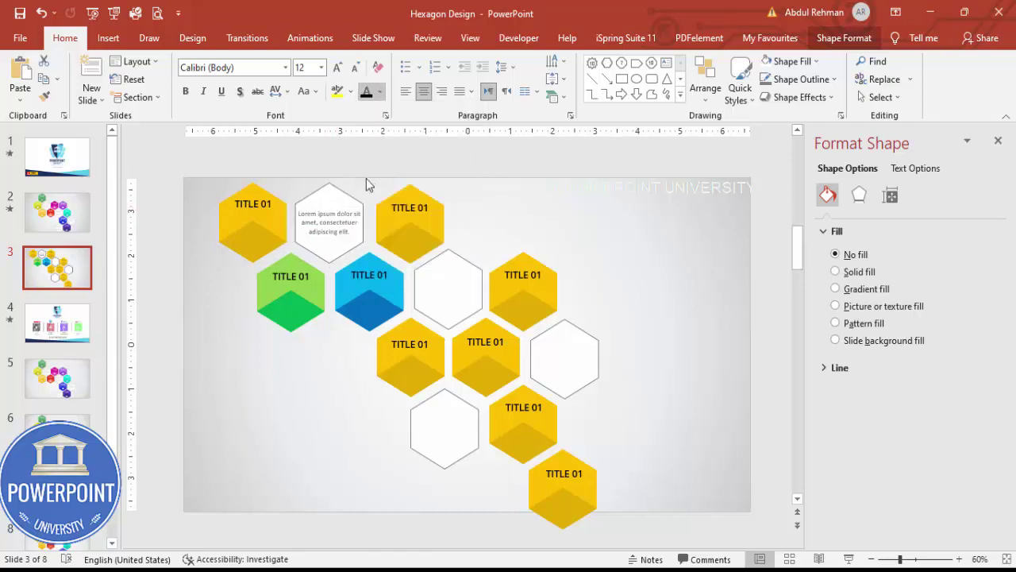
key(Right)
key(Down)
click(354, 243)
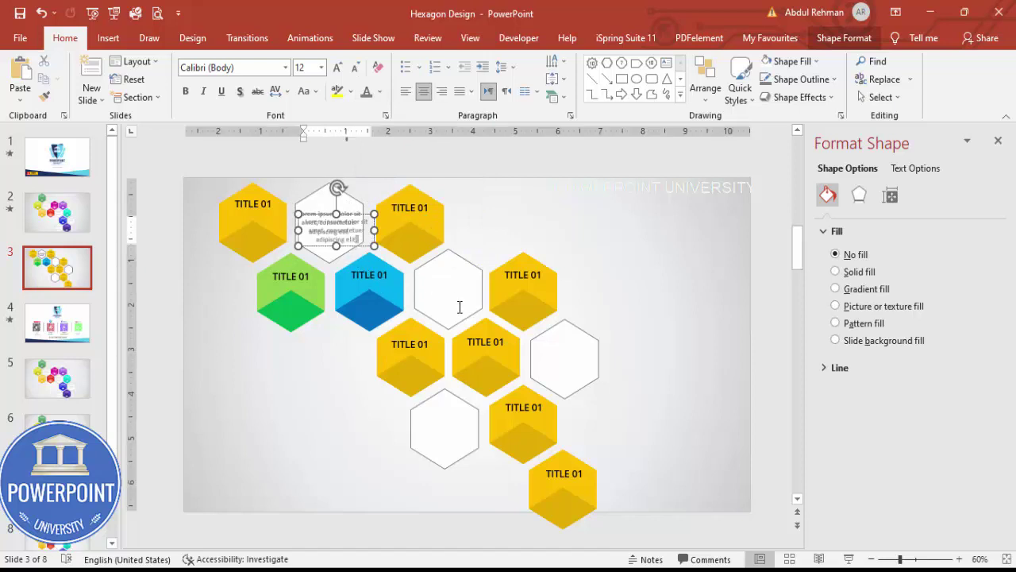
drag(351, 250, 461, 411)
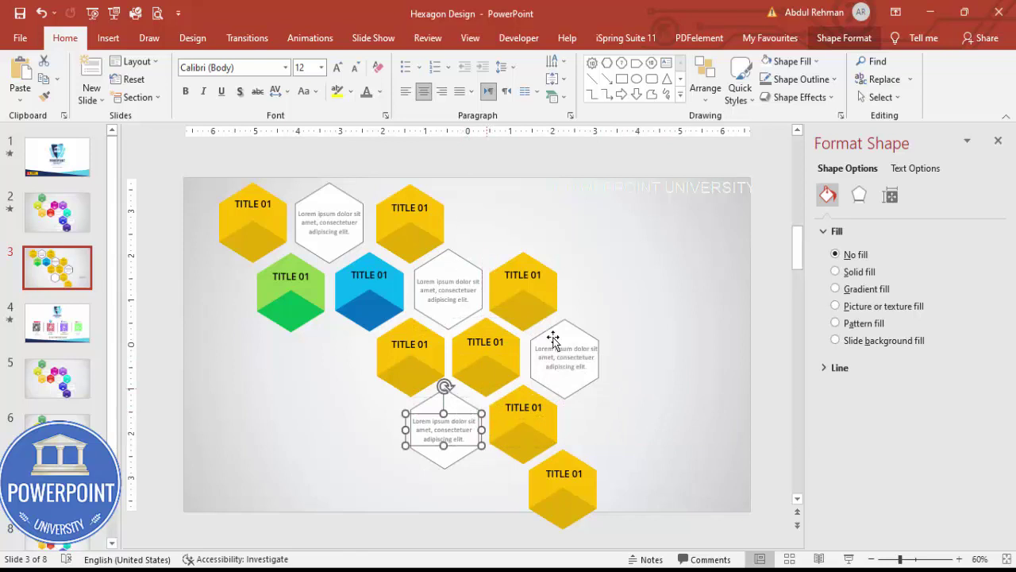
click(642, 296)
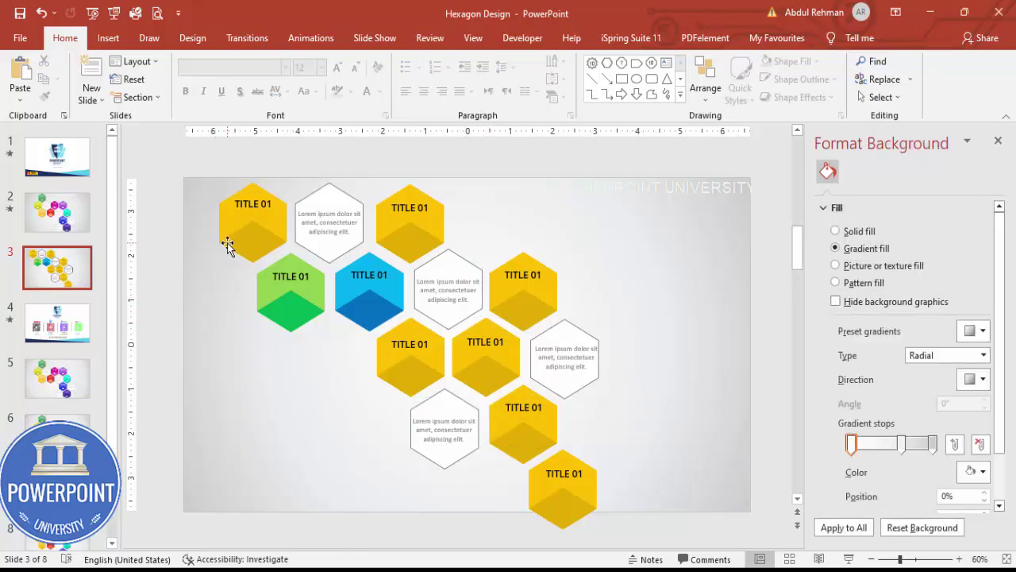
click(108, 37)
Step: Insert nine icons: target, bar chart, pie chart, hourglass, head with gears, lightbulb, gear, search waveform, crosshair
click(274, 86)
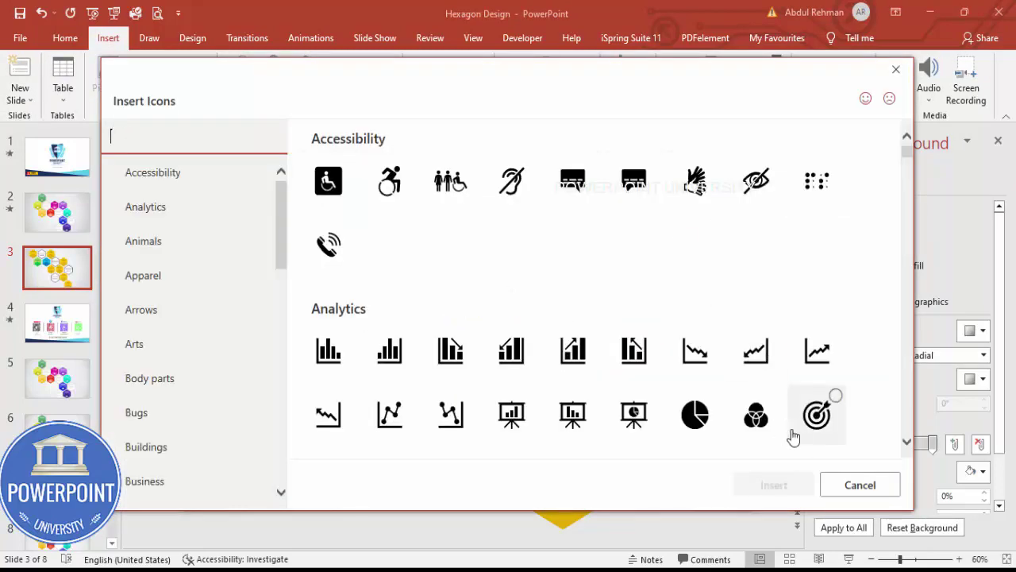
click(804, 425)
click(575, 419)
click(693, 414)
scroll(703, 365, down, 3)
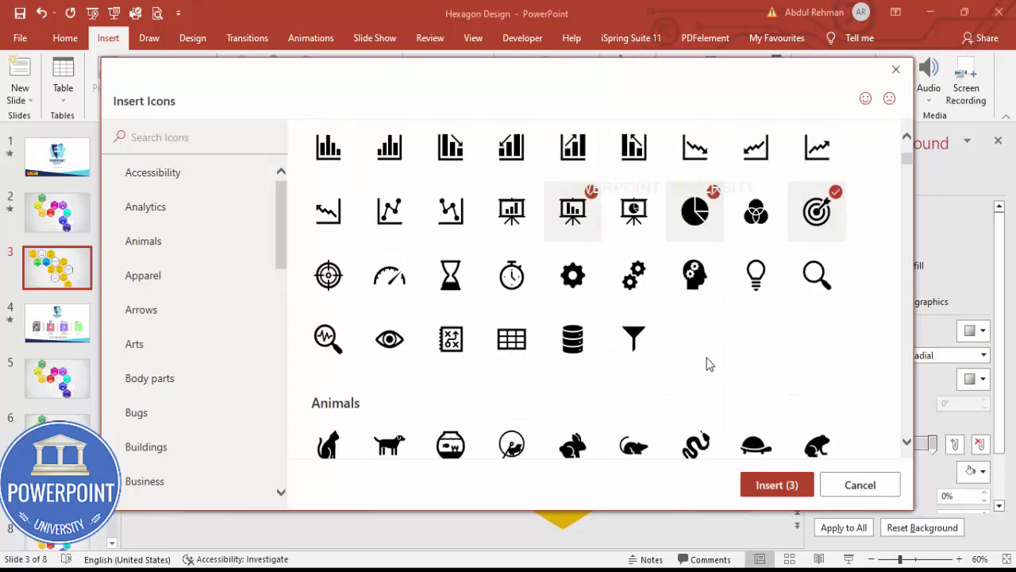
click(703, 279)
click(756, 276)
click(459, 281)
click(567, 286)
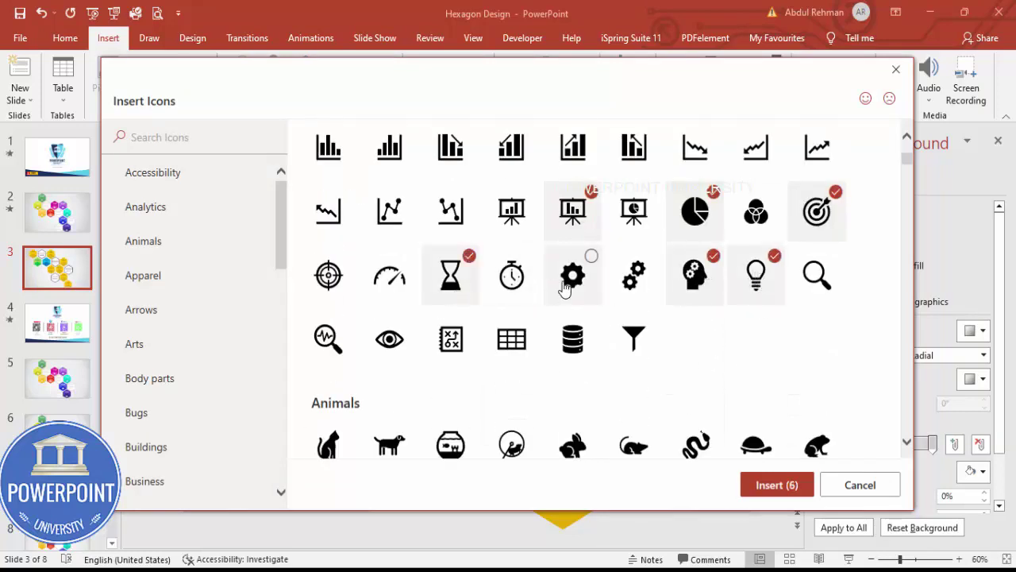
click(321, 354)
click(332, 284)
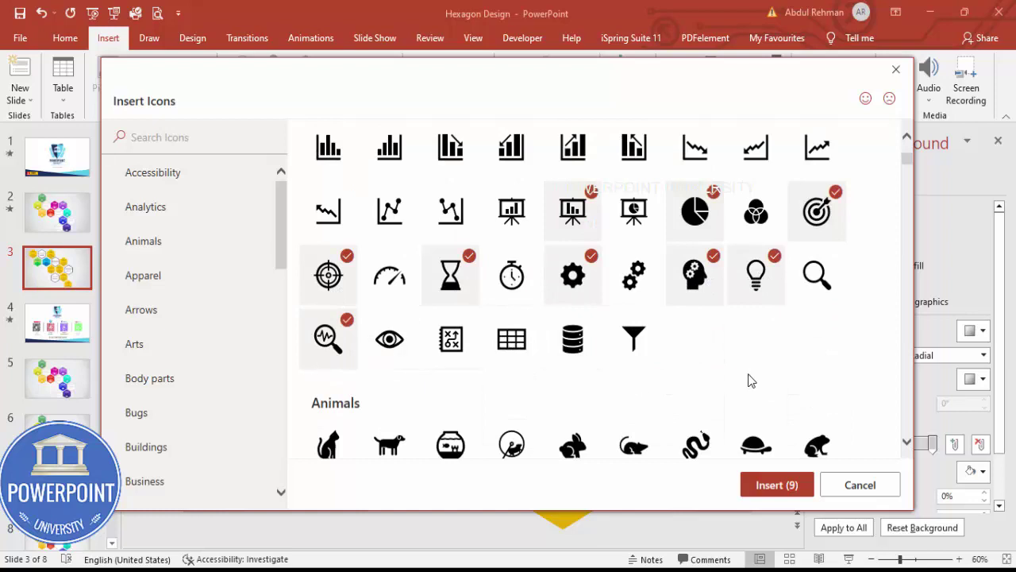
click(779, 484)
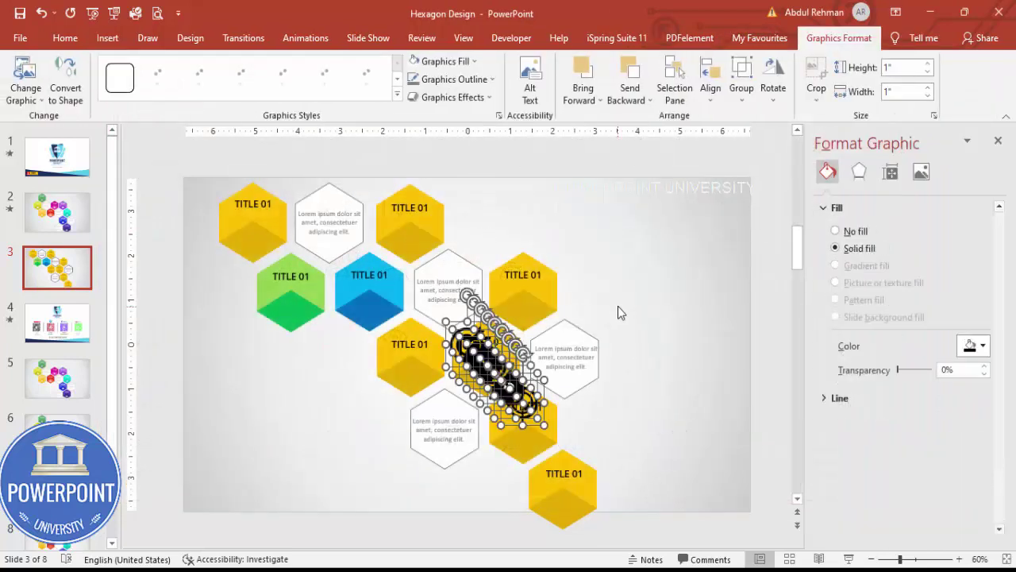
Step: Resize the icons to 0.4 inch height and move the first one onto a yellow hexagon
drag(494, 366, 651, 251)
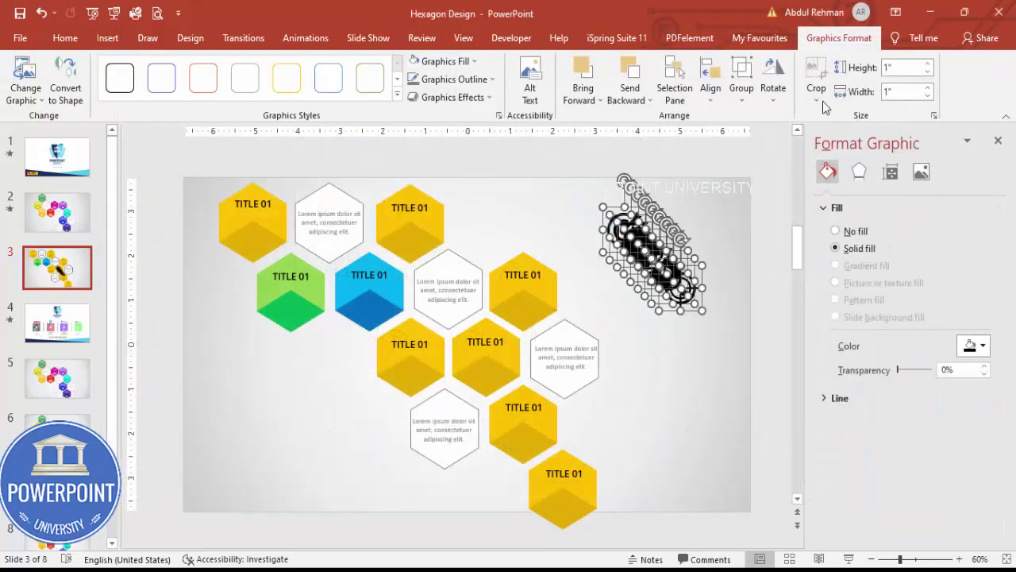
click(903, 68)
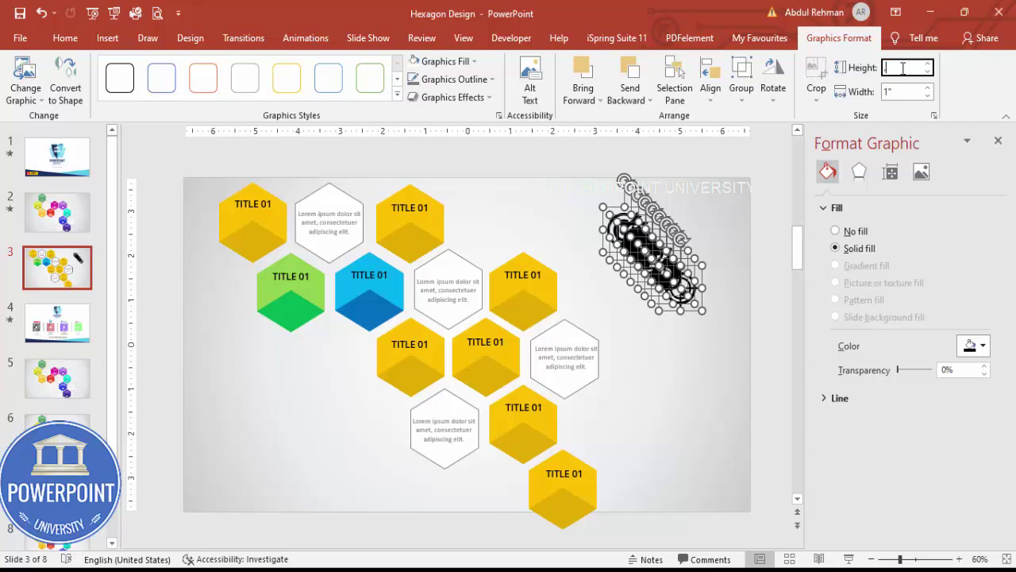
text(0.4)
key(Return)
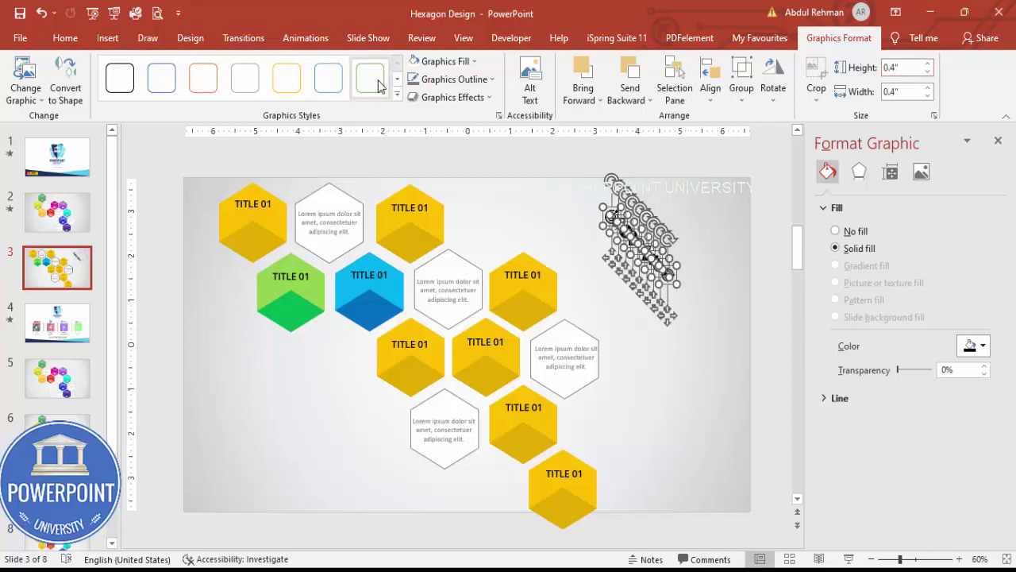
click(661, 275)
drag(661, 276, 486, 373)
Step: Place the lightbulb and the remaining icons on the other yellow hexagons and the blue hexagon
drag(626, 232, 524, 313)
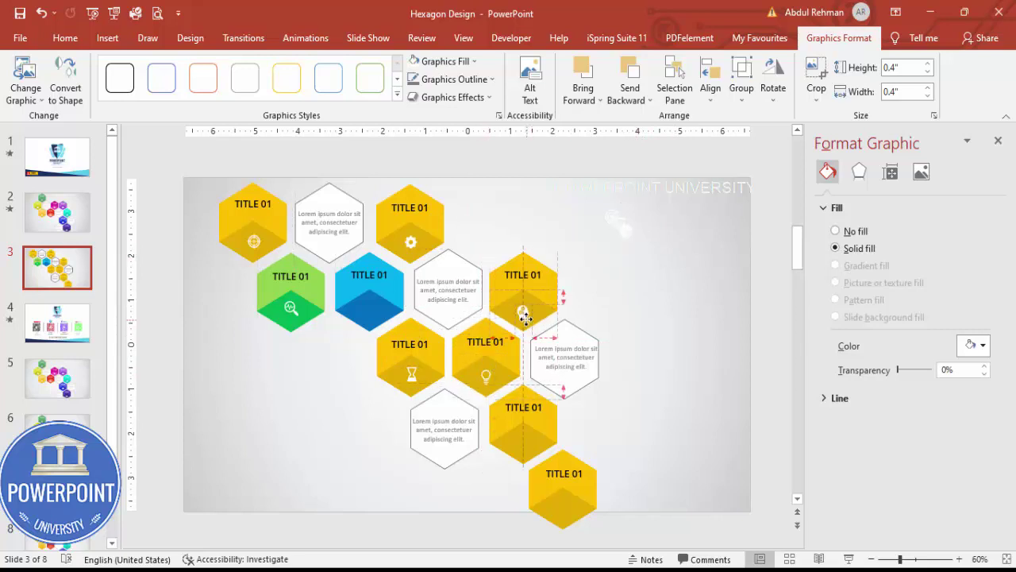
drag(624, 229, 523, 442)
drag(613, 229, 560, 509)
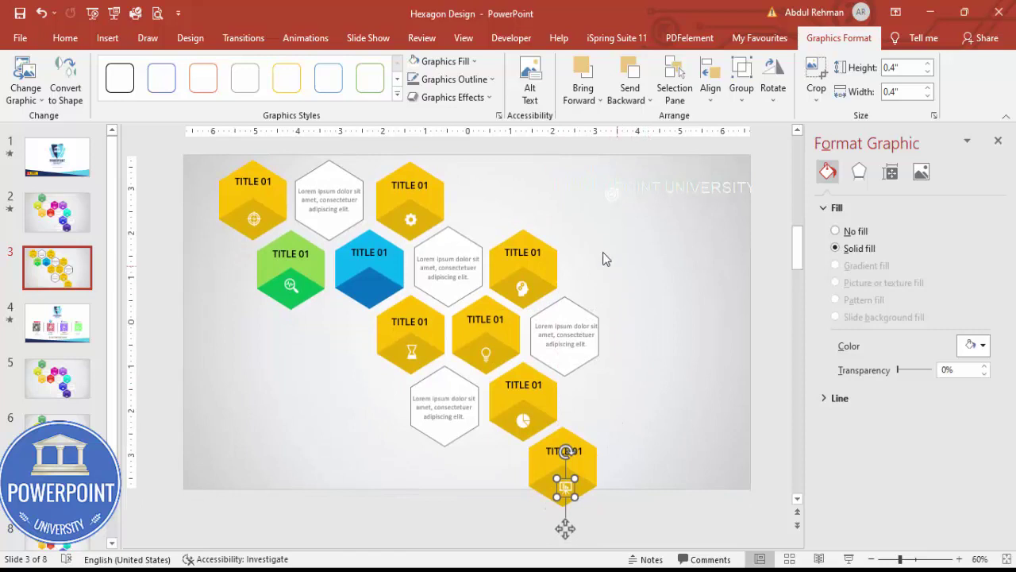
click(642, 257)
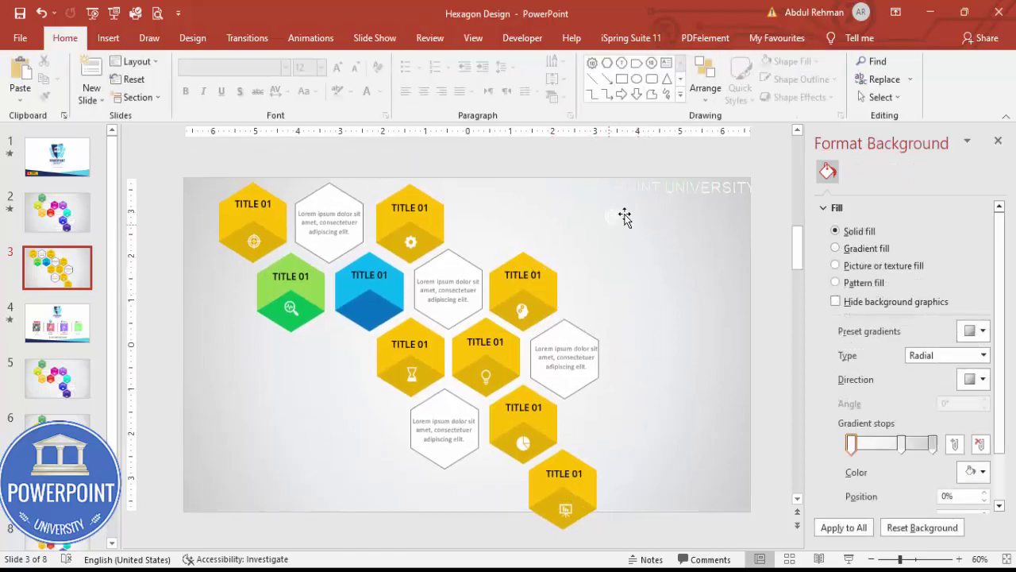
drag(625, 217, 371, 309)
click(631, 245)
Step: Check the parts of the top-left, green, blue and neighbouring hexagon groups
drag(196, 167, 322, 273)
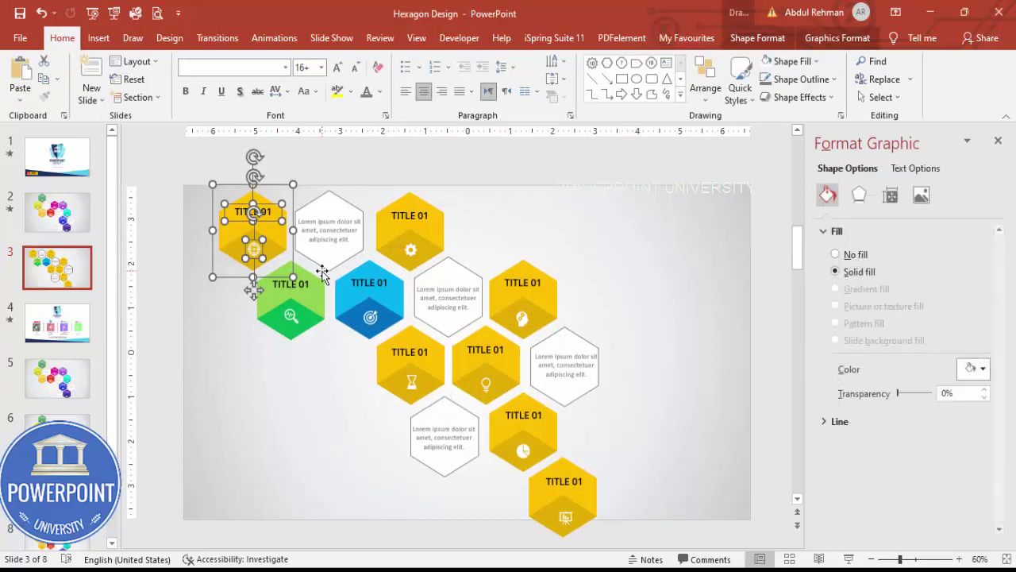
click(314, 286)
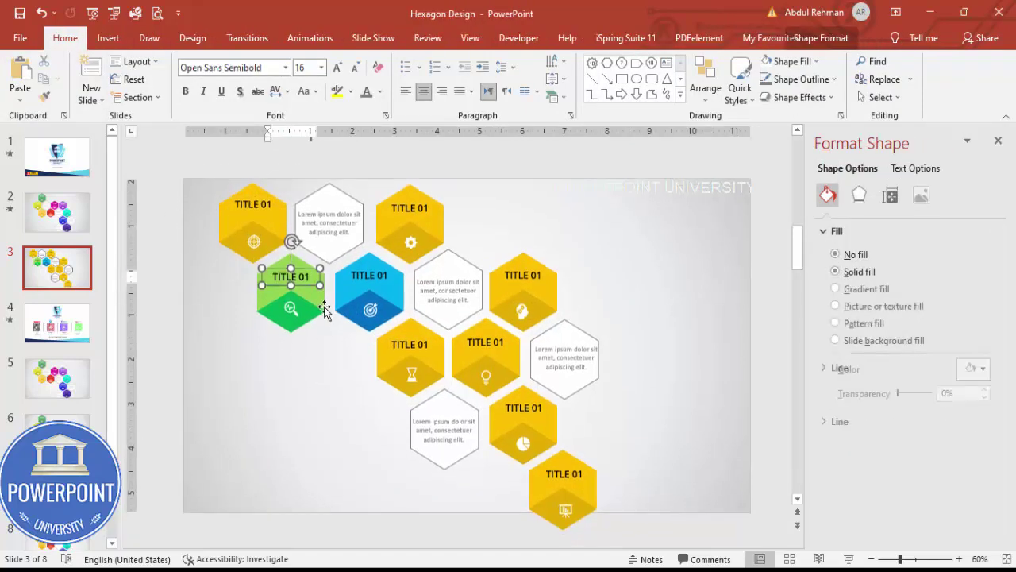
click(288, 347)
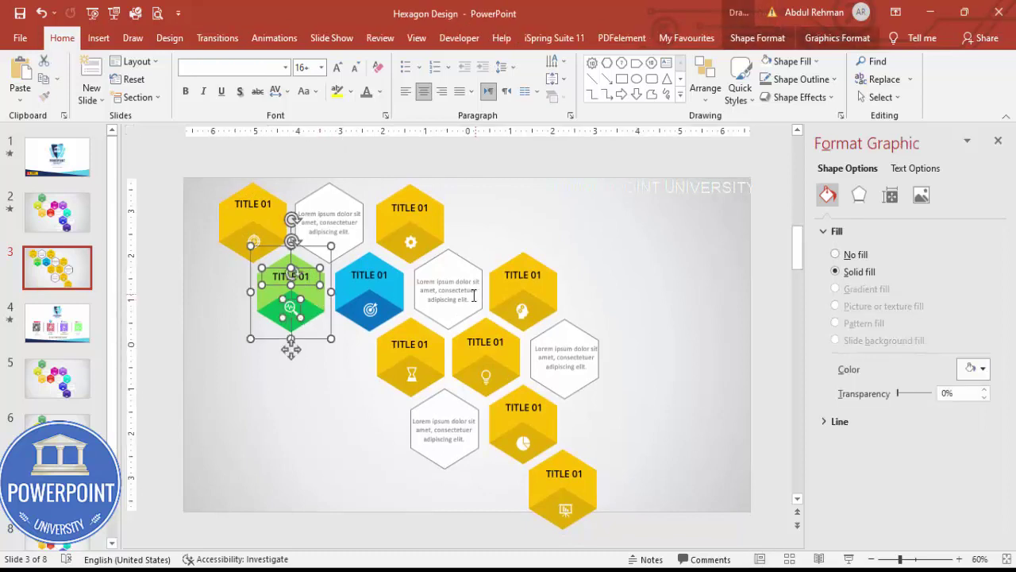
click(333, 213)
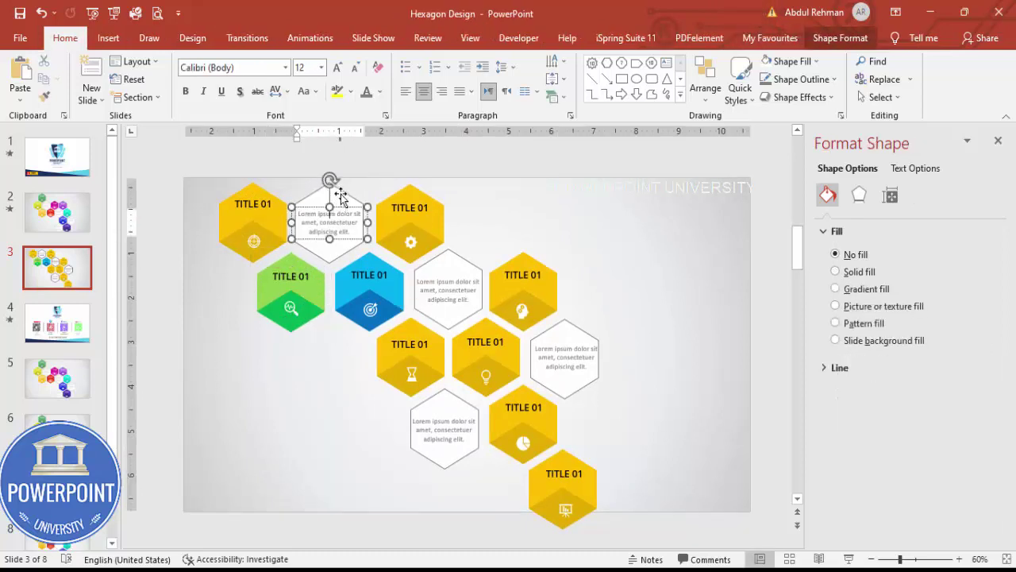
scroll(340, 296, up, 1)
click(373, 319)
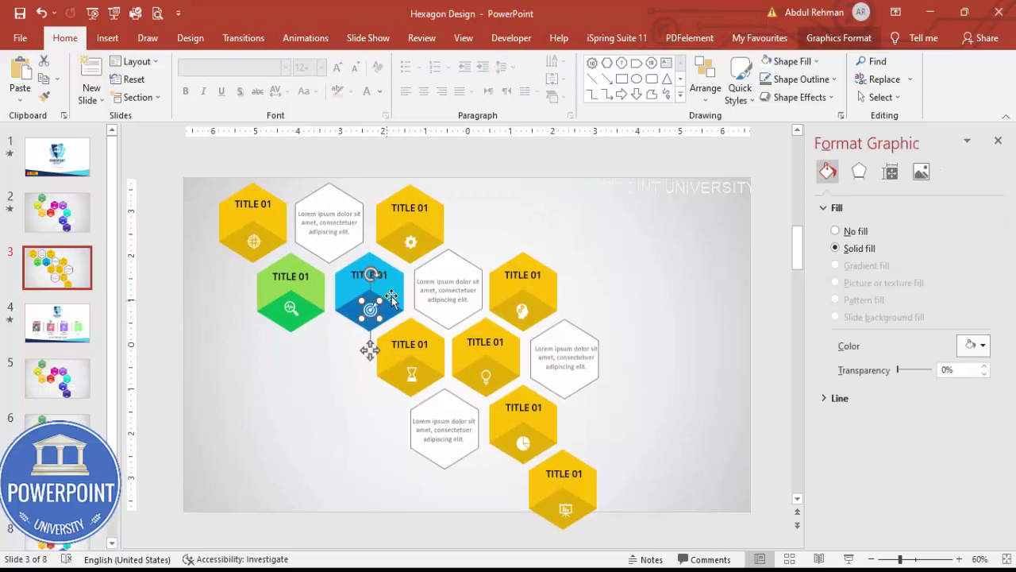
click(395, 300)
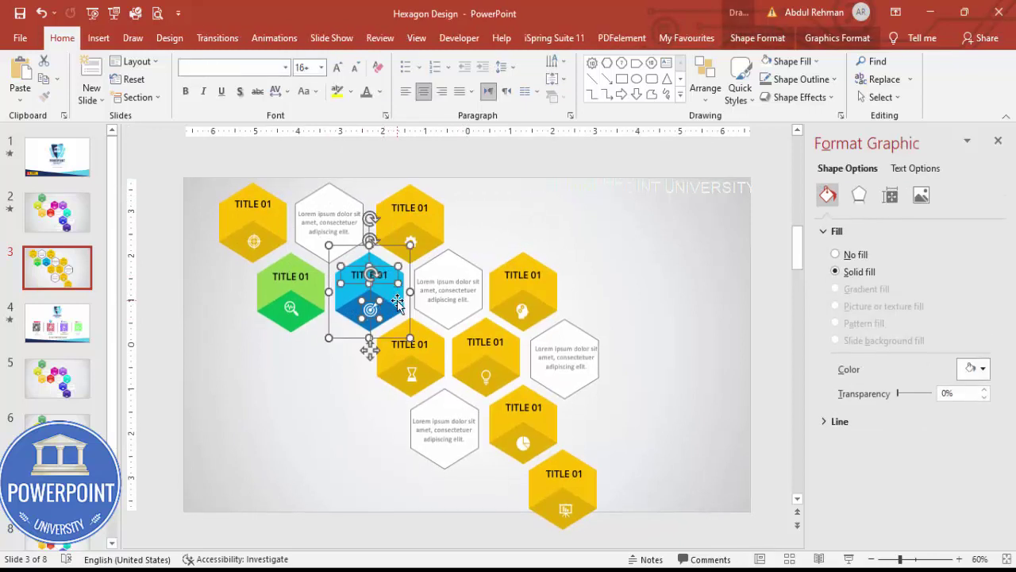
click(409, 237)
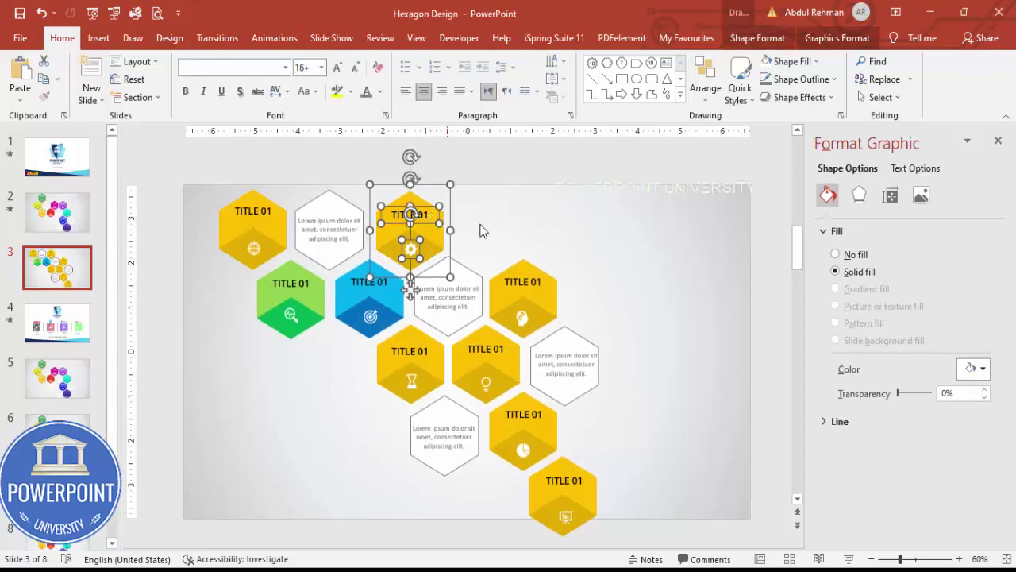
click(457, 306)
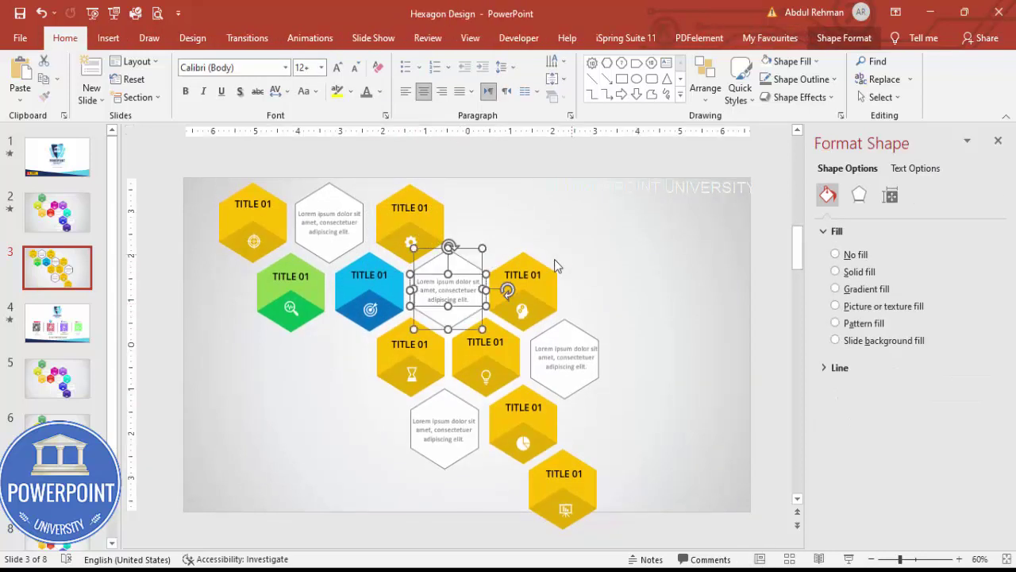
click(411, 349)
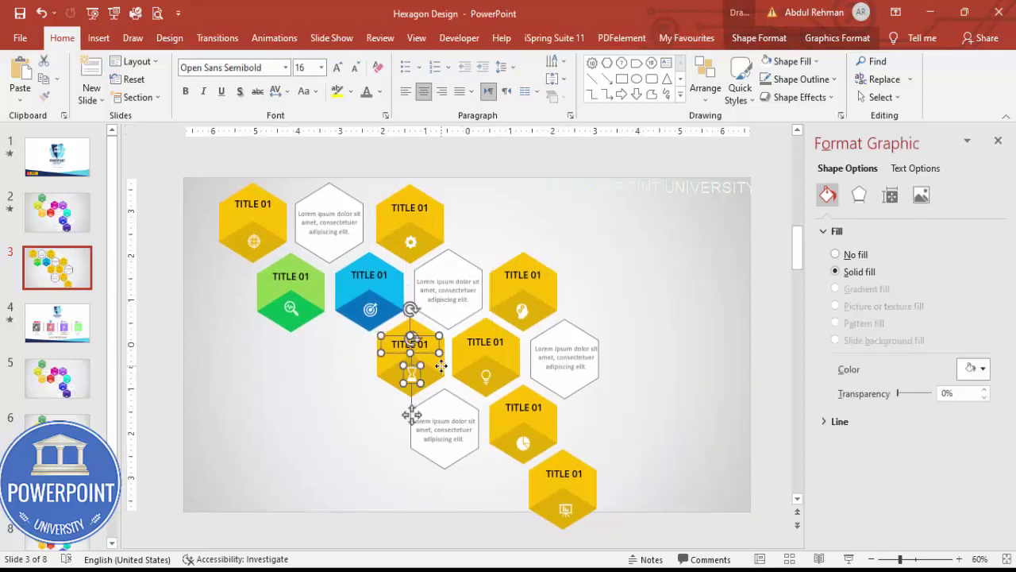
Step: Inspect the lightbulb and top-right hexagon groups, undoing an accidental nudge of the lightbulb hexagon
click(472, 379)
click(483, 363)
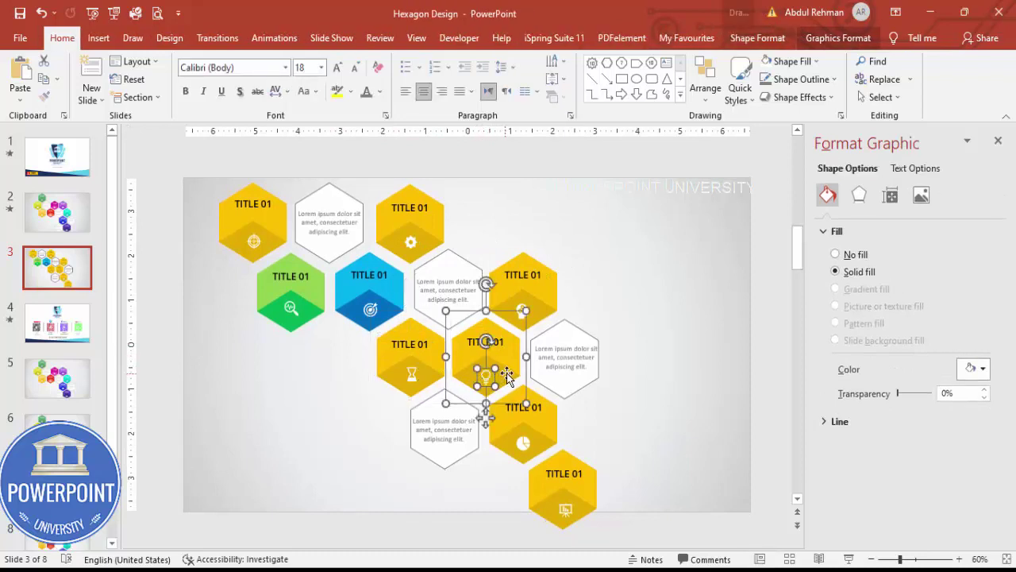
ctrl+click(485, 375)
key(Escape)
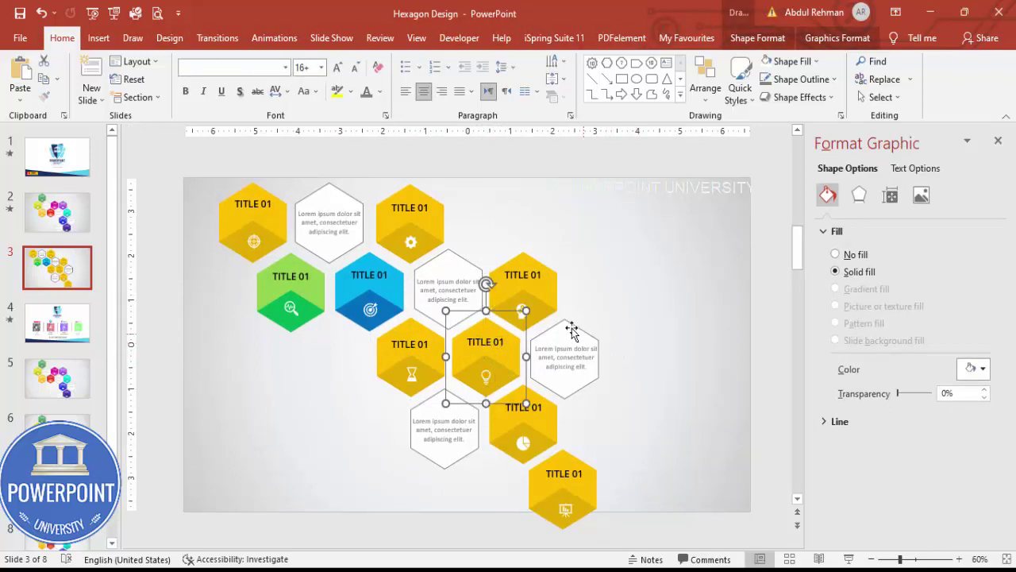
click(526, 307)
click(522, 274)
ctrl+click(522, 310)
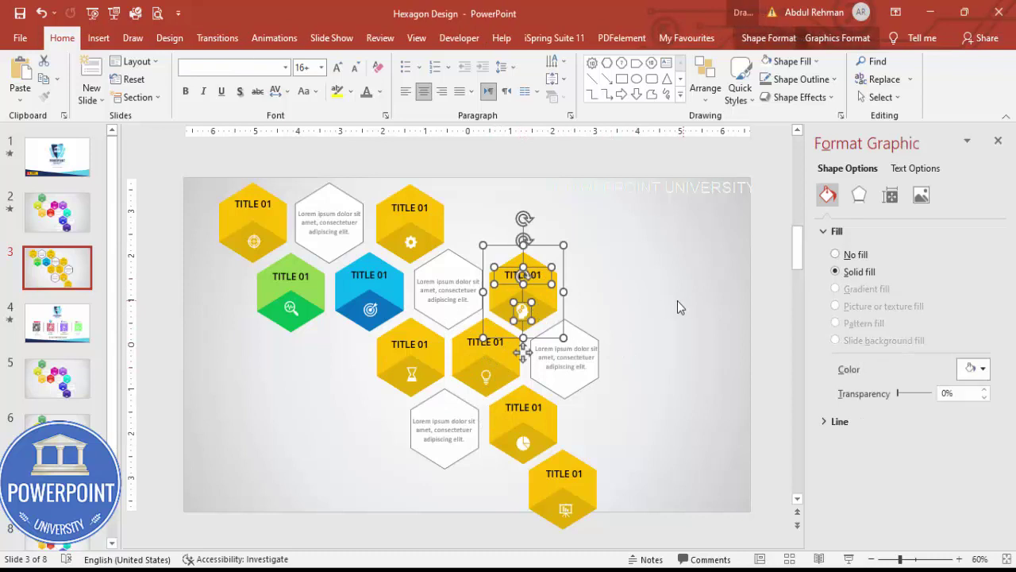
key(Escape)
click(493, 350)
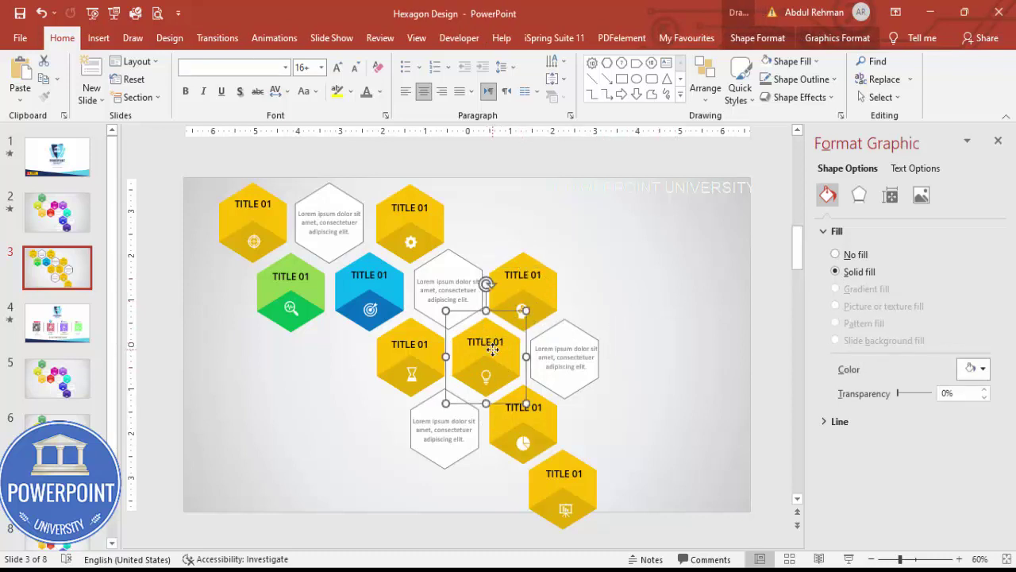
drag(501, 375, 492, 378)
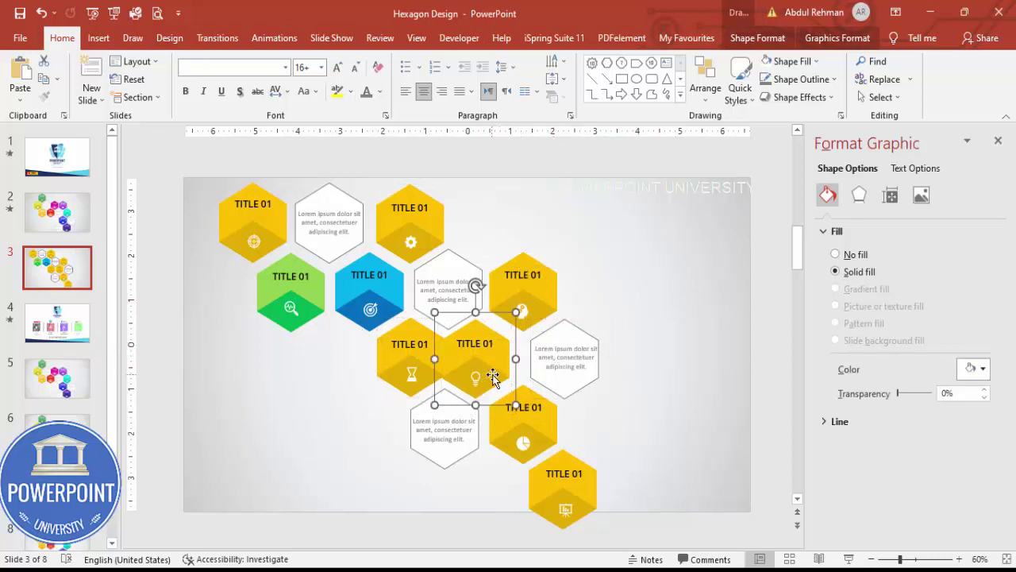
key(ctrl+z)
Step: Check the right, pie-chart and bottom hexagons, then close the background formatting pane
click(576, 356)
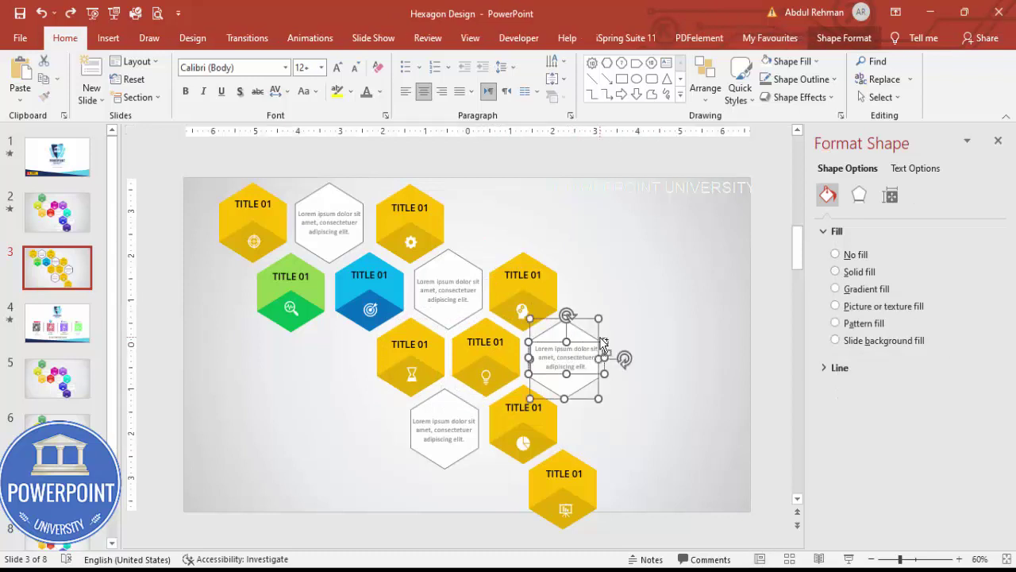
click(504, 409)
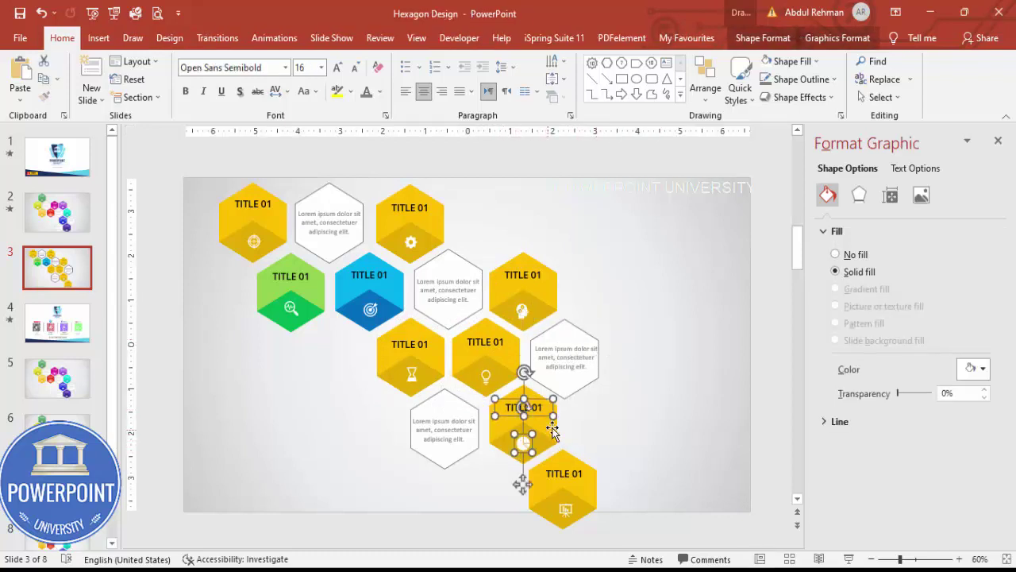
click(577, 475)
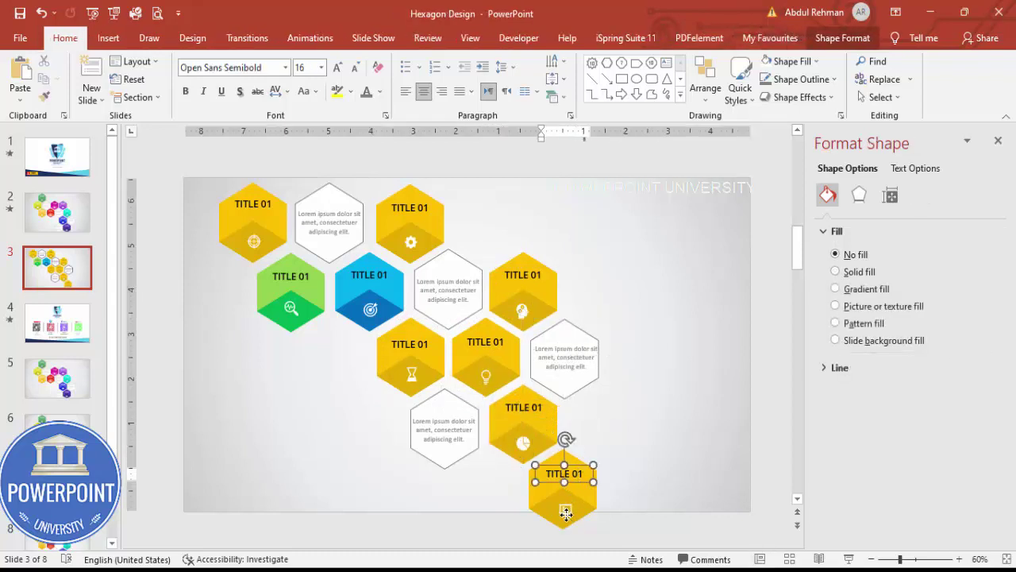
scroll(563, 484, down, 1)
shift+click(566, 508)
scroll(679, 468, up, 1)
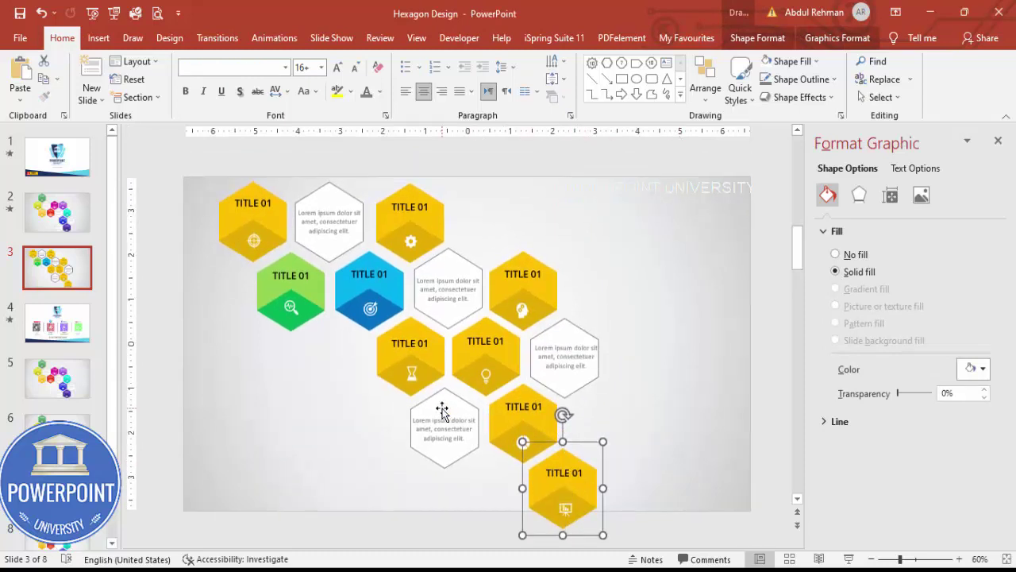
click(445, 433)
shift+click(445, 429)
click(594, 413)
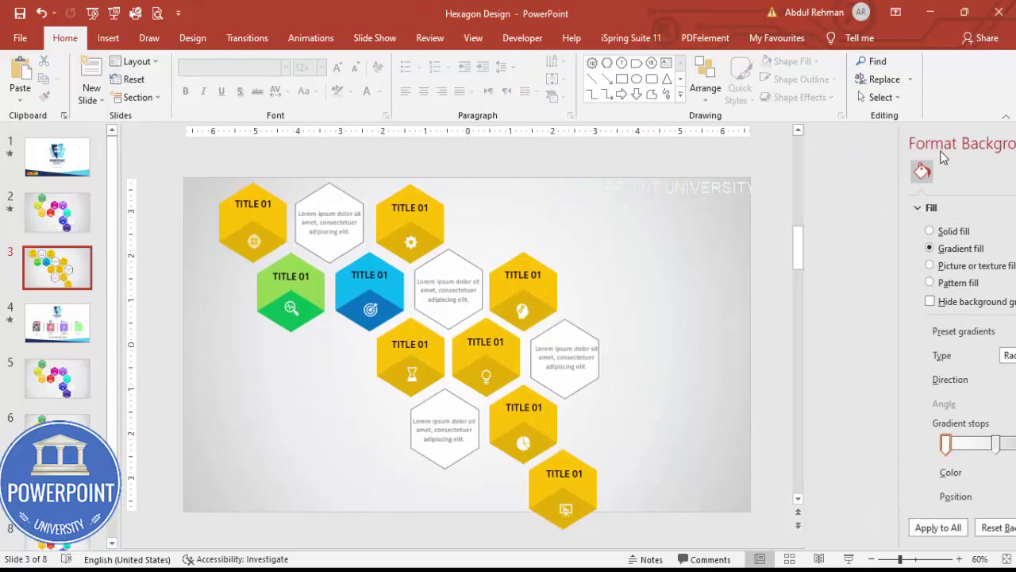
click(998, 140)
click(310, 37)
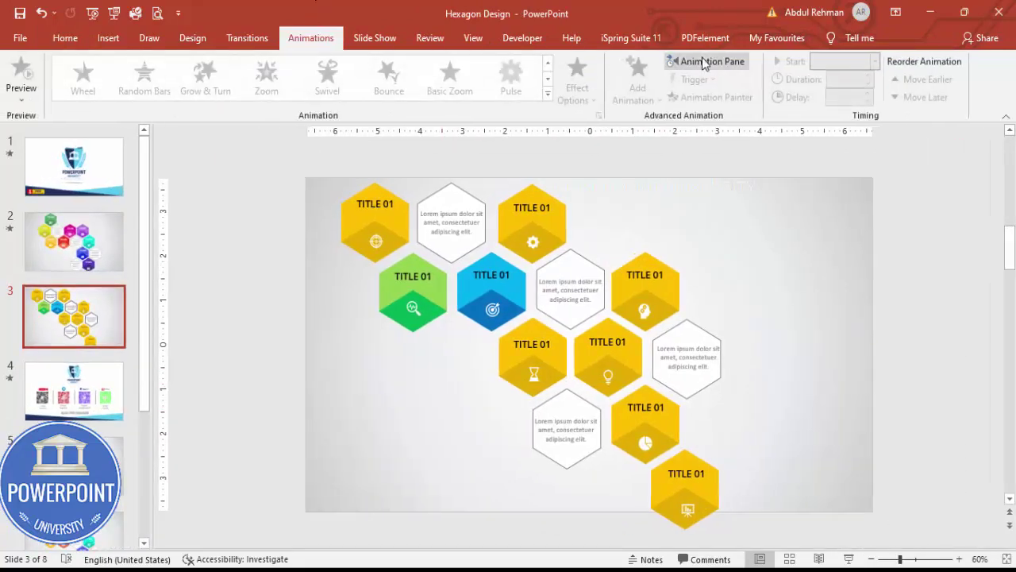
Step: With the Animation Pane open, give the four white text hexagons one Basic Zoom entrance set to Out
click(703, 61)
click(367, 194)
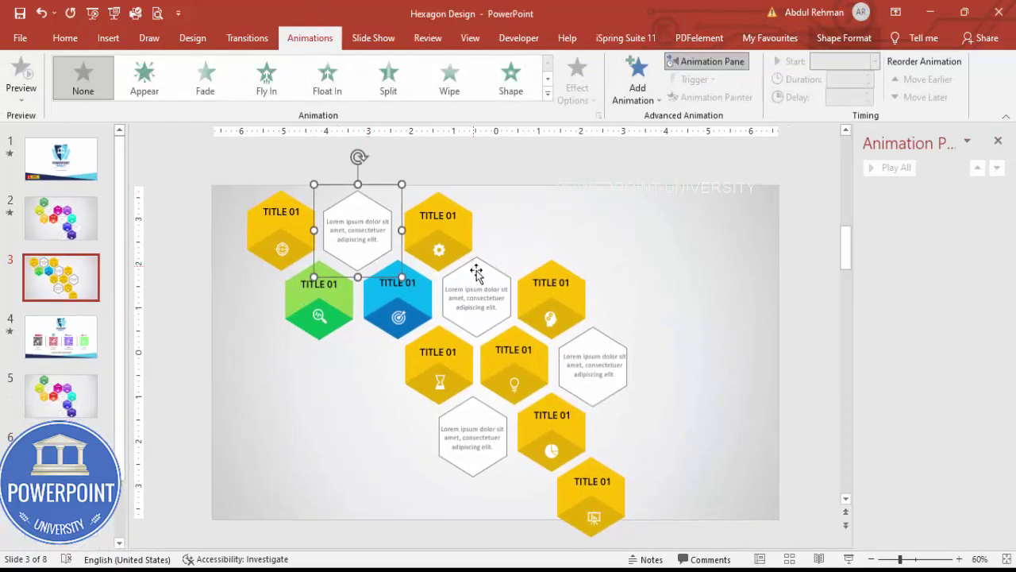
shift+click(480, 278)
shift+click(601, 337)
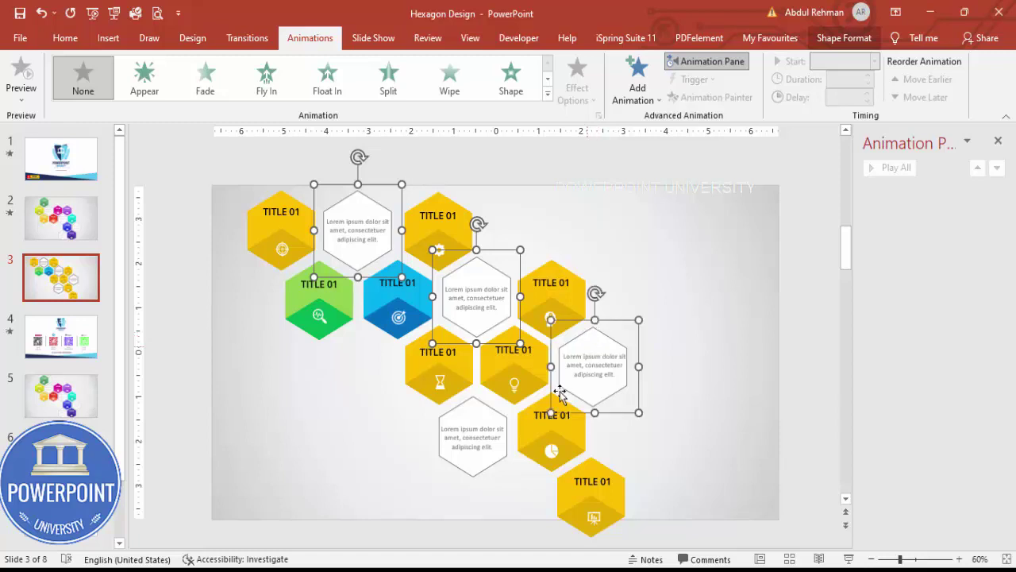
shift+click(483, 411)
click(638, 83)
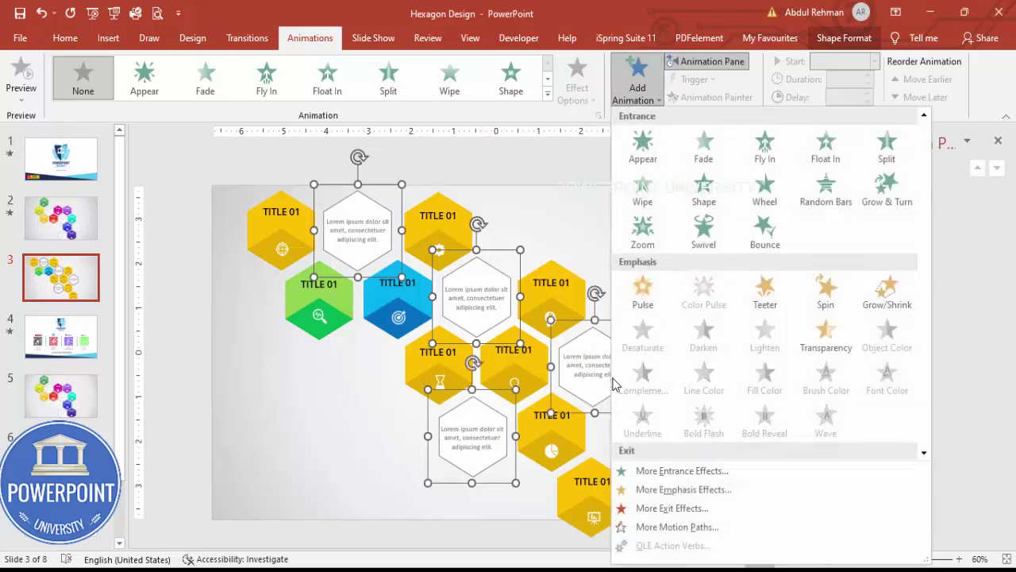
click(651, 471)
click(528, 385)
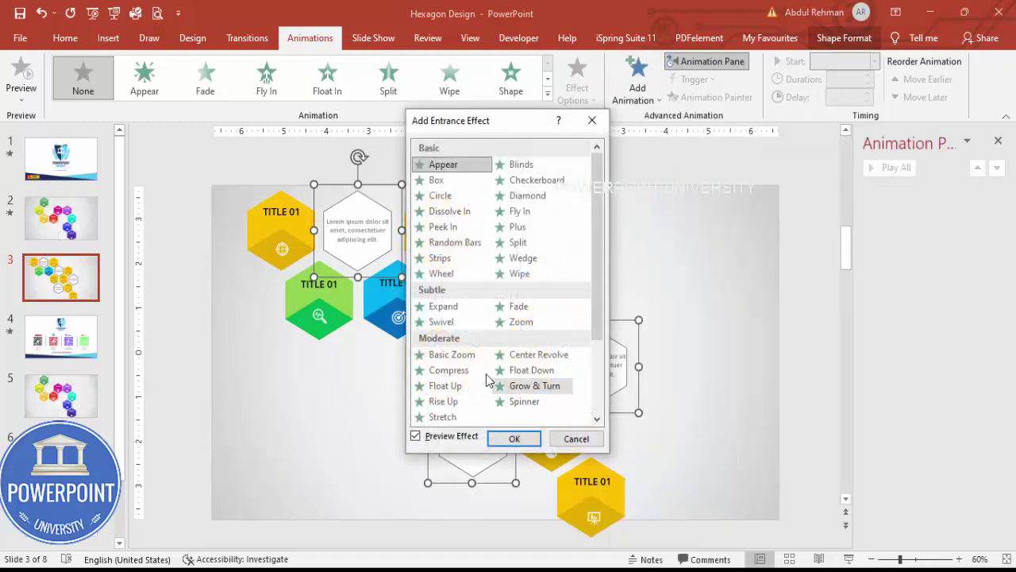
click(452, 354)
click(515, 439)
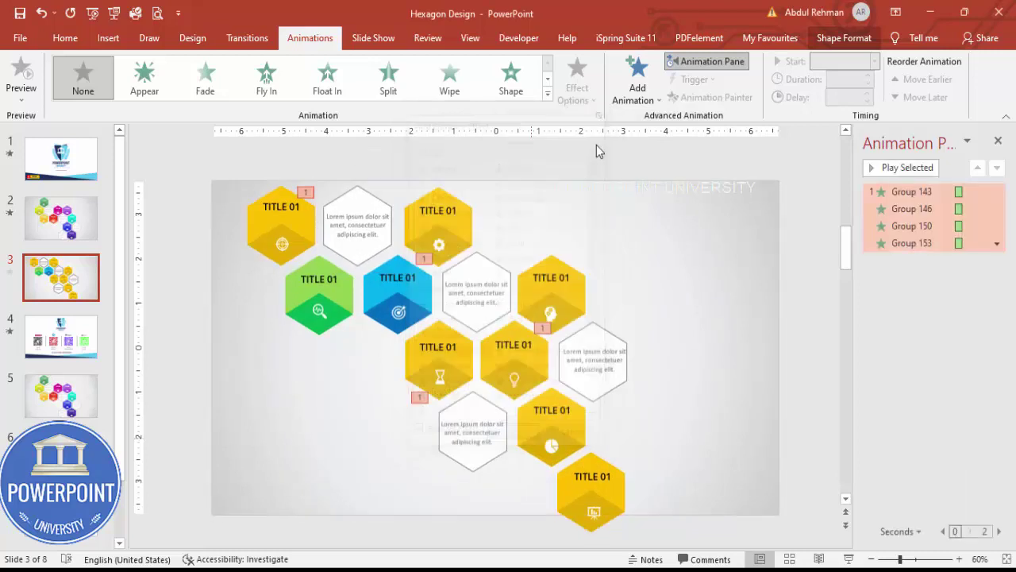
click(578, 88)
click(611, 251)
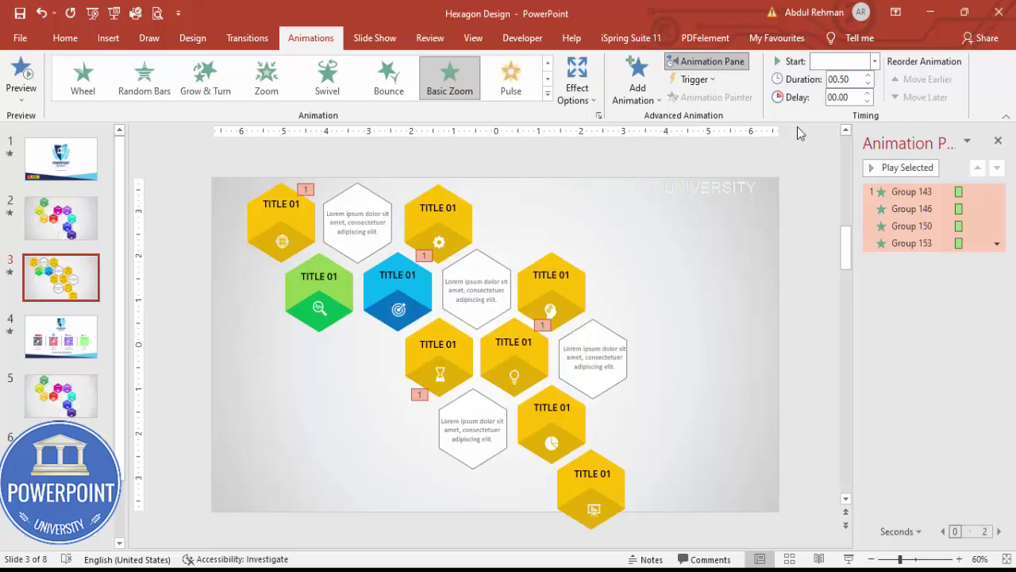
Step: Set the four white hexagons' zoom entrances to start After Previous and preview all animations
click(875, 61)
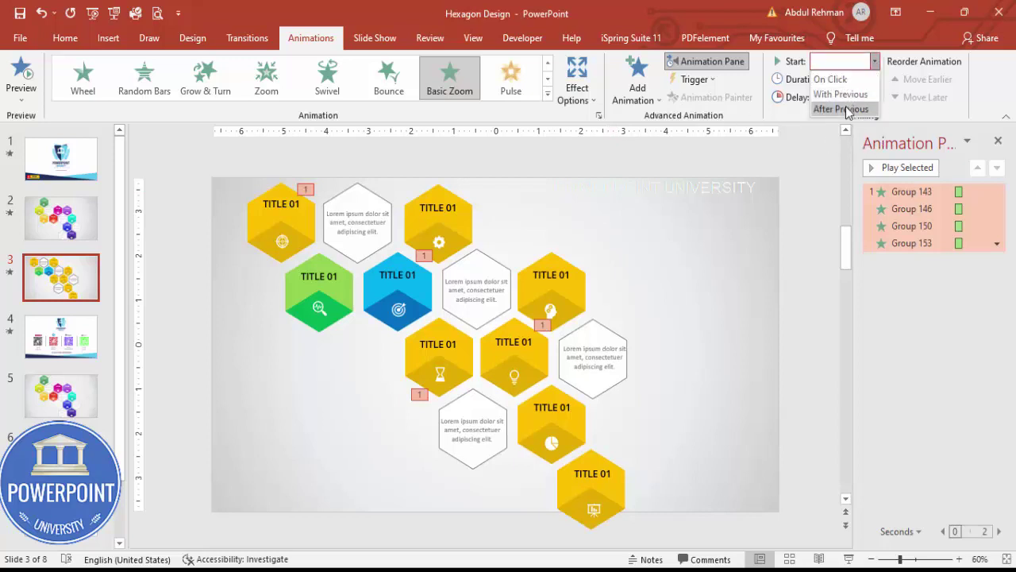
click(845, 108)
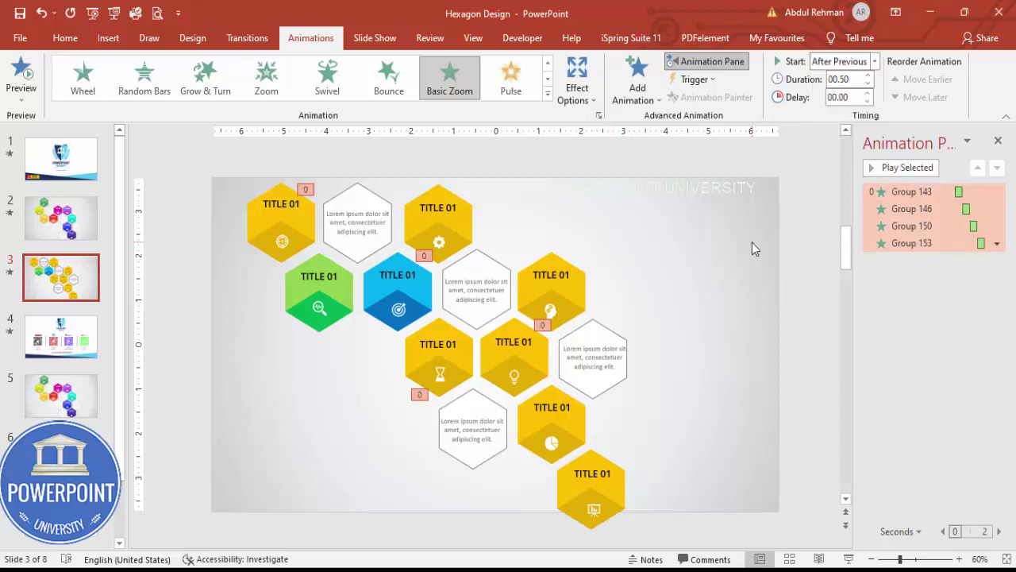
click(753, 247)
click(881, 170)
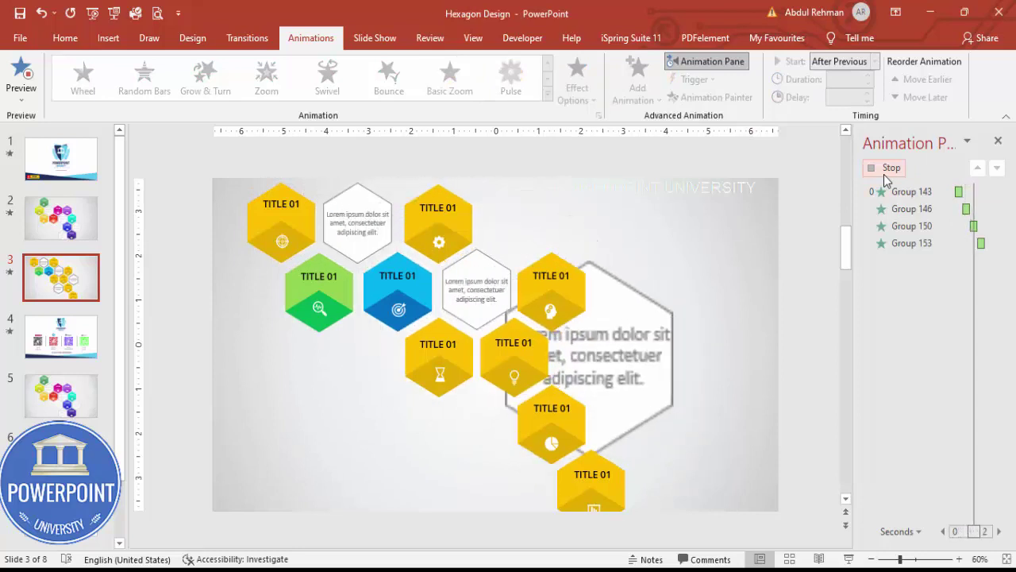
Step: Select the Group 143 through Group 153 animations in the Animation Pane and bring up their options menu
click(911, 194)
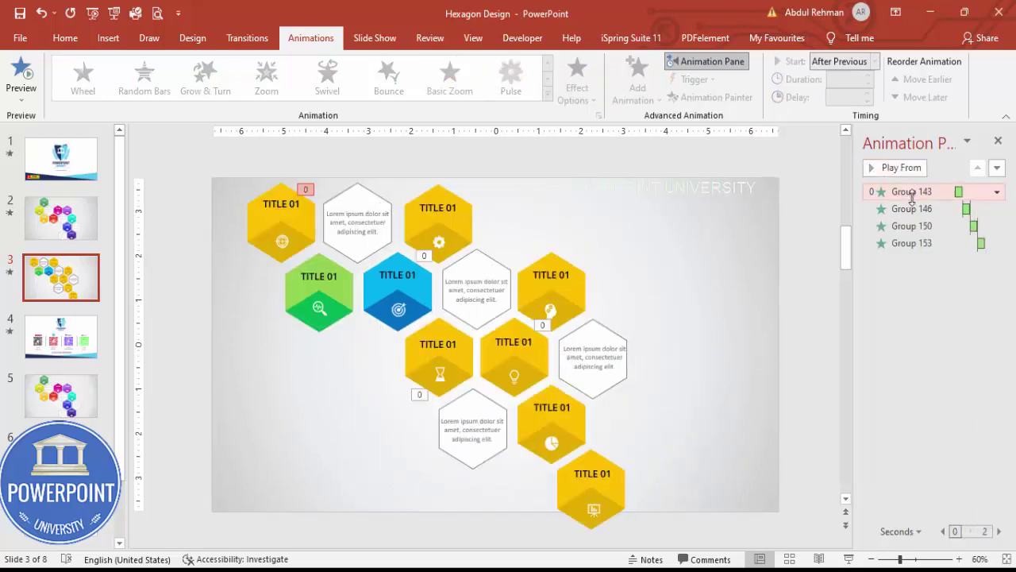
shift+click(915, 243)
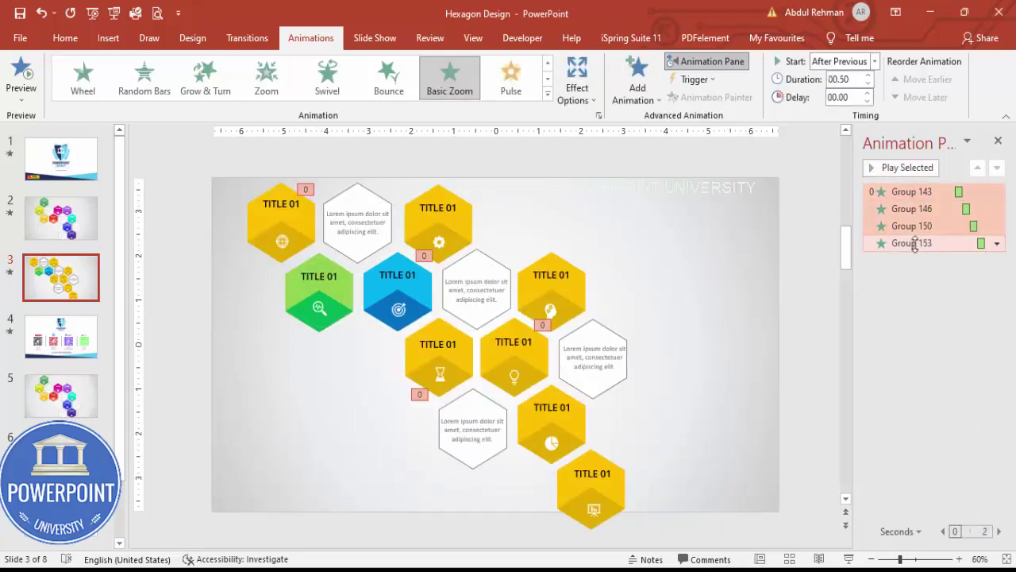
right_click(915, 243)
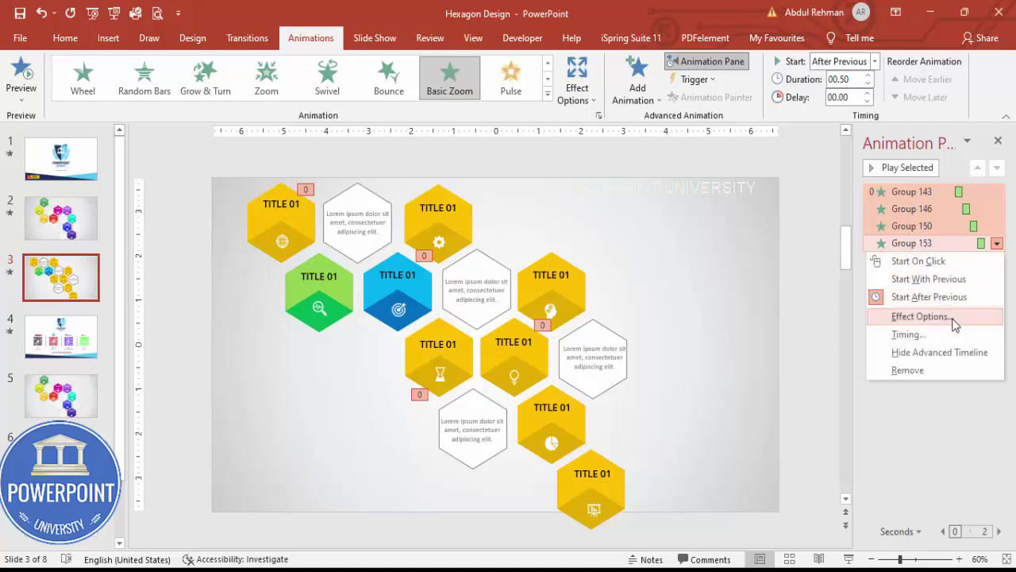
Step: In the zoom Effect Options Timing tab, change Duration from 0.5 to 0.3 seconds
click(921, 316)
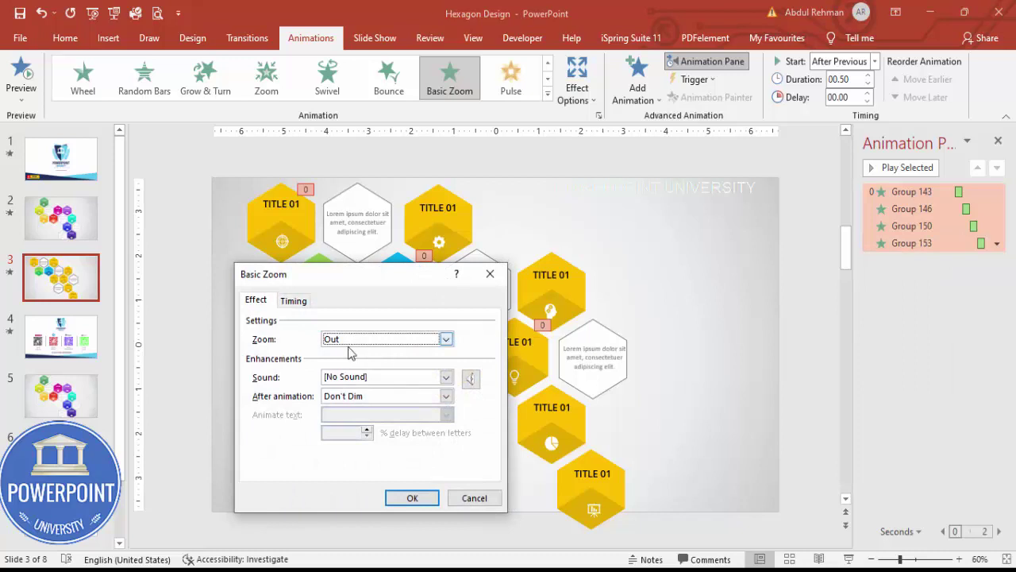
click(292, 300)
click(305, 362)
click(307, 361)
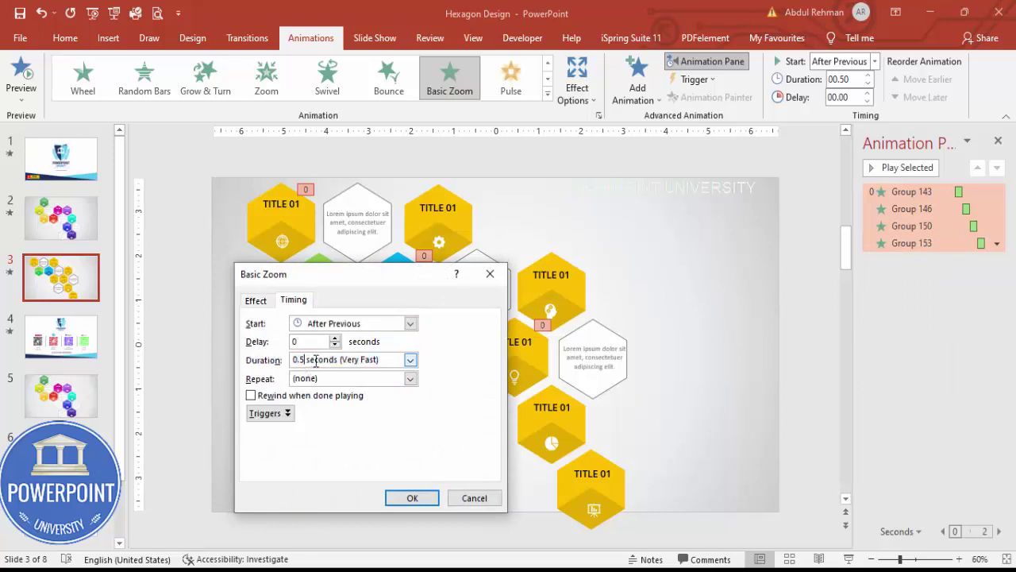
key(BackSpace)
text(3)
key(Return)
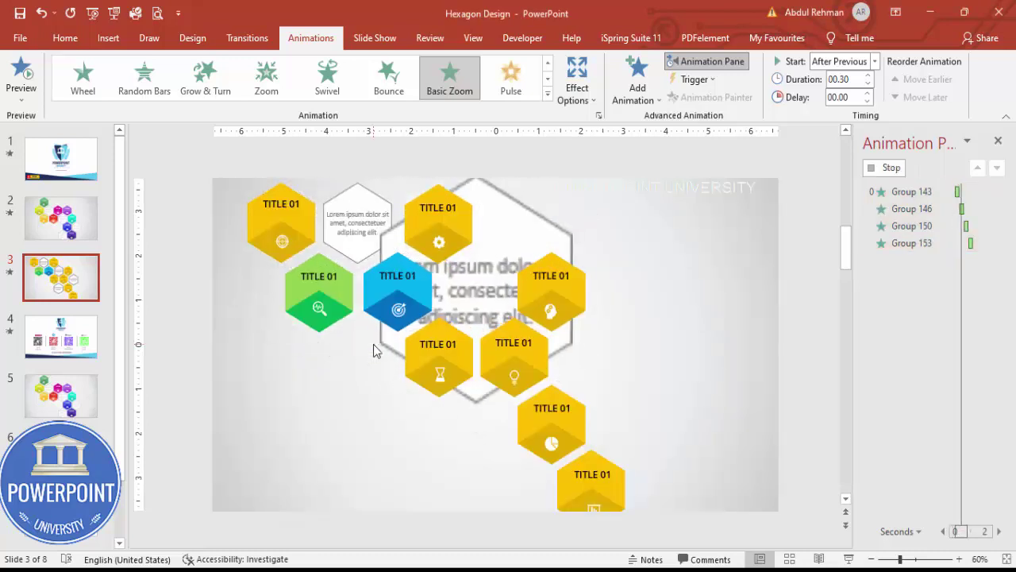